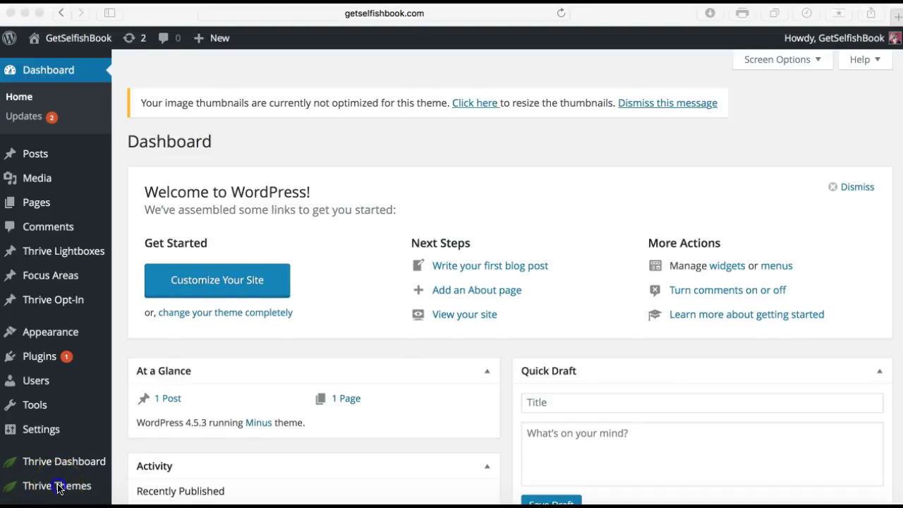
Step: Open the Thrive Themes options and set the logo type to Image in the general settings
{"action": "mouse_move", "coordinate": [58, 486]}
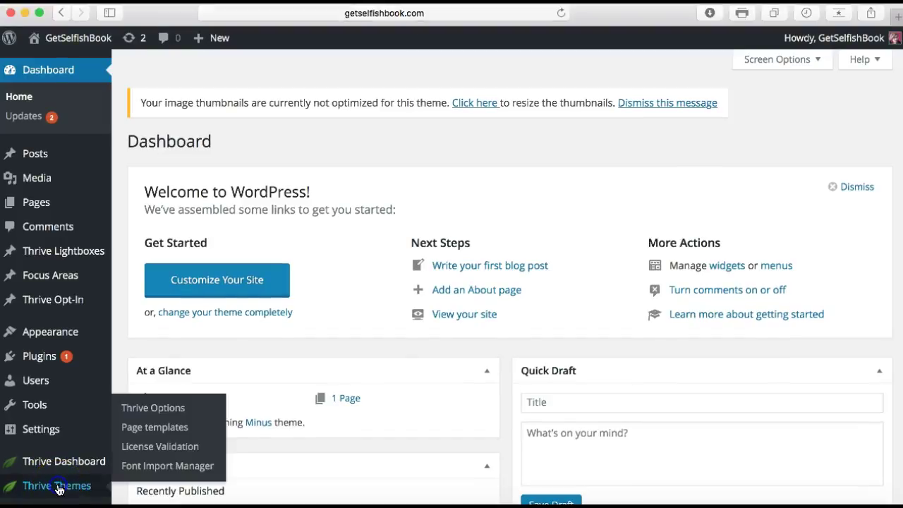
{"action": "left_click", "coordinate": [154, 409]}
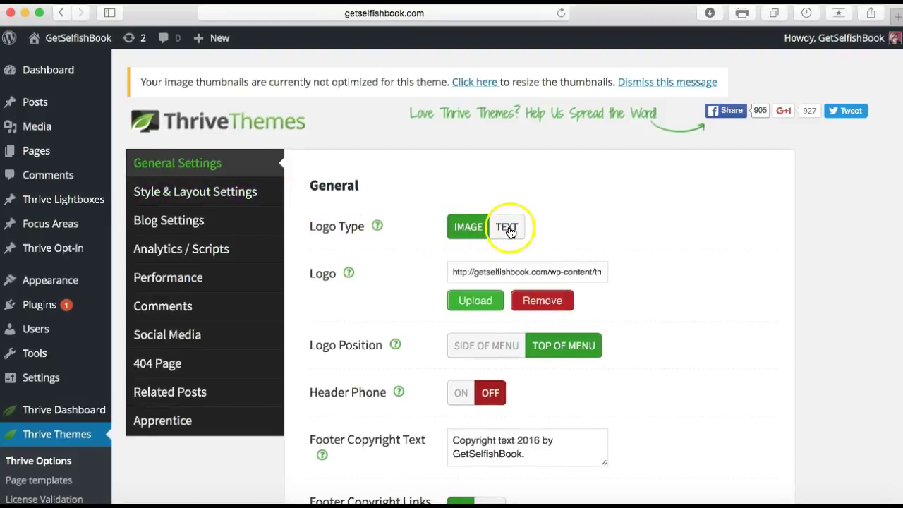
{"action": "left_click", "coordinate": [468, 226]}
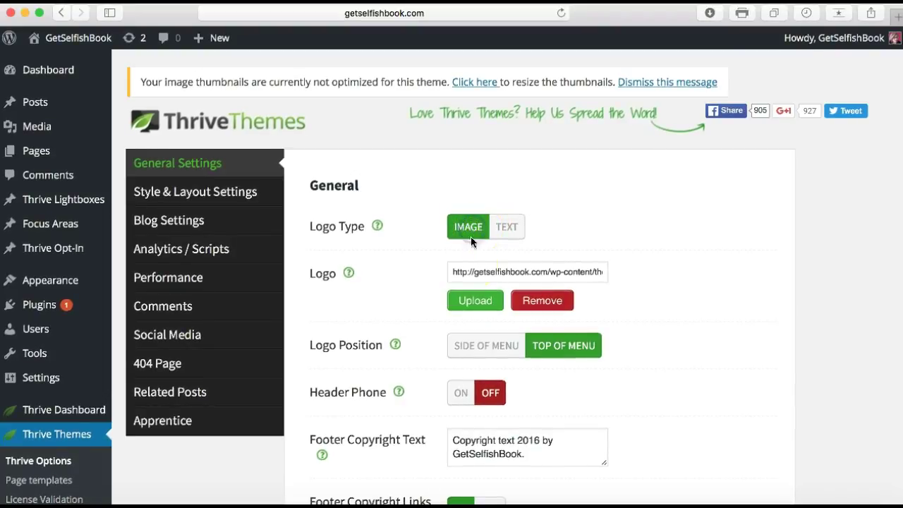
Step: Set the site logo to Final-Logo-small.png from the media library
{"action": "left_click", "coordinate": [477, 304]}
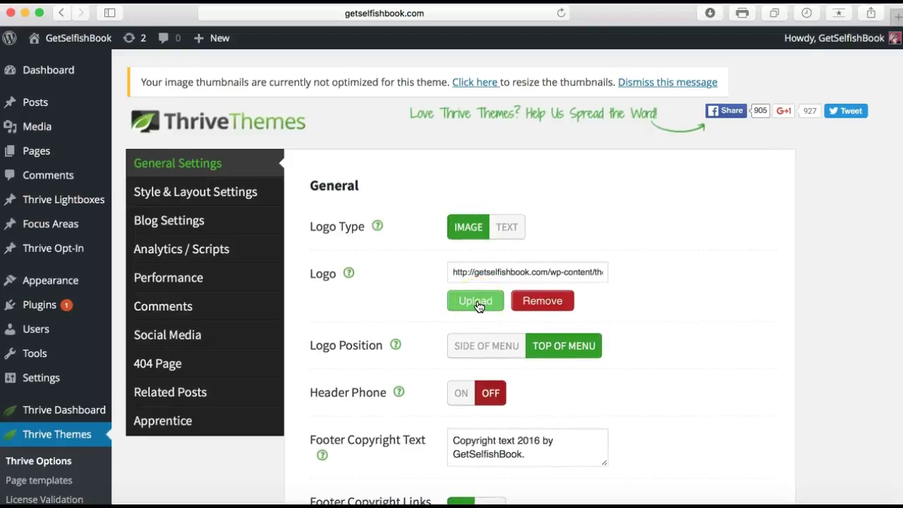
{"action": "left_click", "coordinate": [476, 303]}
{"action": "left_click", "coordinate": [467, 290]}
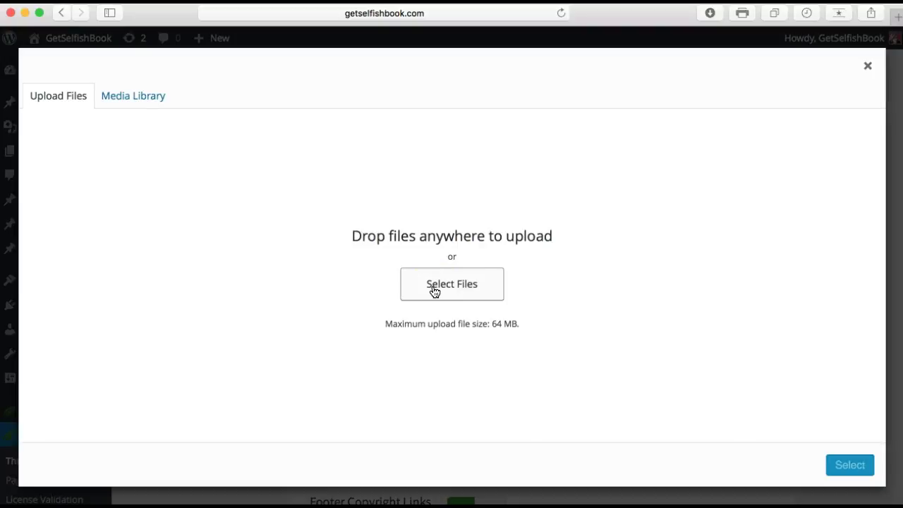
{"action": "left_click", "coordinate": [143, 99]}
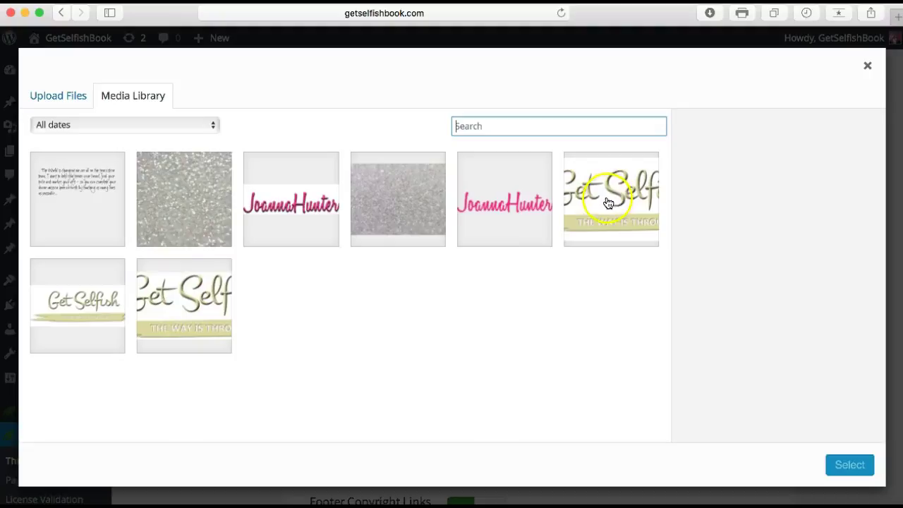
{"action": "left_click", "coordinate": [74, 308]}
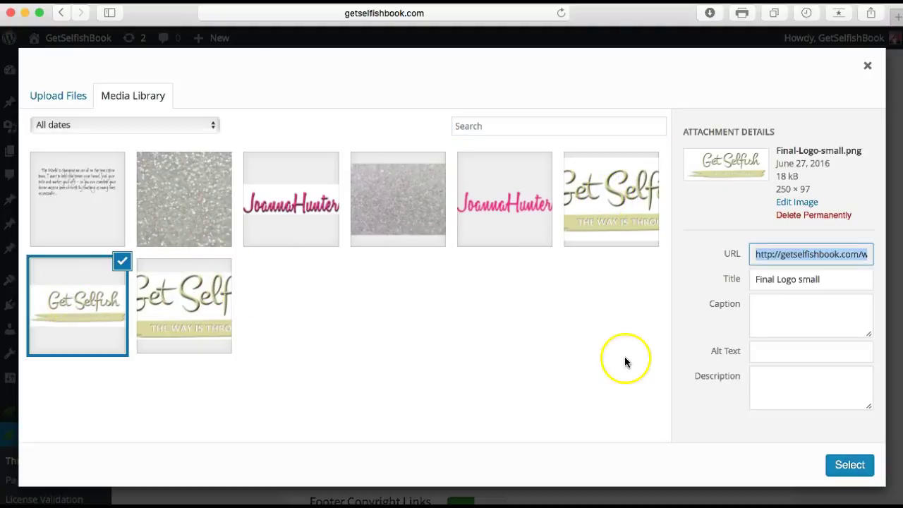
{"action": "left_click", "coordinate": [859, 456]}
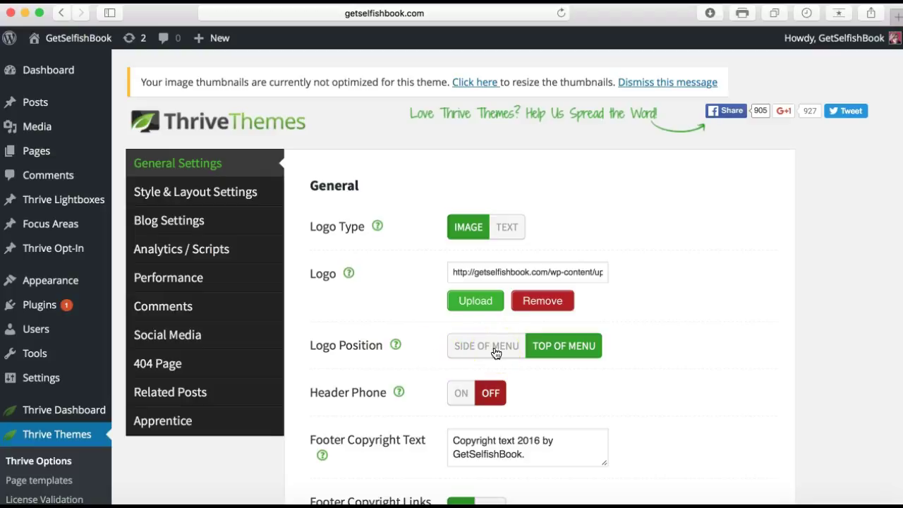
Step: Set the logo position to Side of Menu
{"action": "left_click", "coordinate": [568, 346]}
{"action": "left_click", "coordinate": [565, 347]}
{"action": "left_click", "coordinate": [481, 348]}
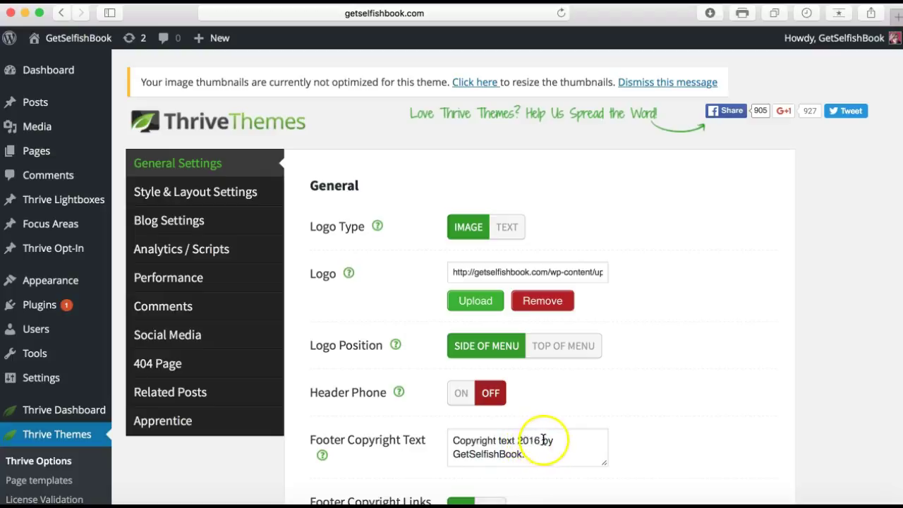
Step: Replace the site name in the footer copyright text with the company name Joanna Hunter Media
{"action": "left_click", "coordinate": [524, 454]}
{"action": "left_click_drag", "start_coordinate": [524, 454], "coordinate": [445, 448]}
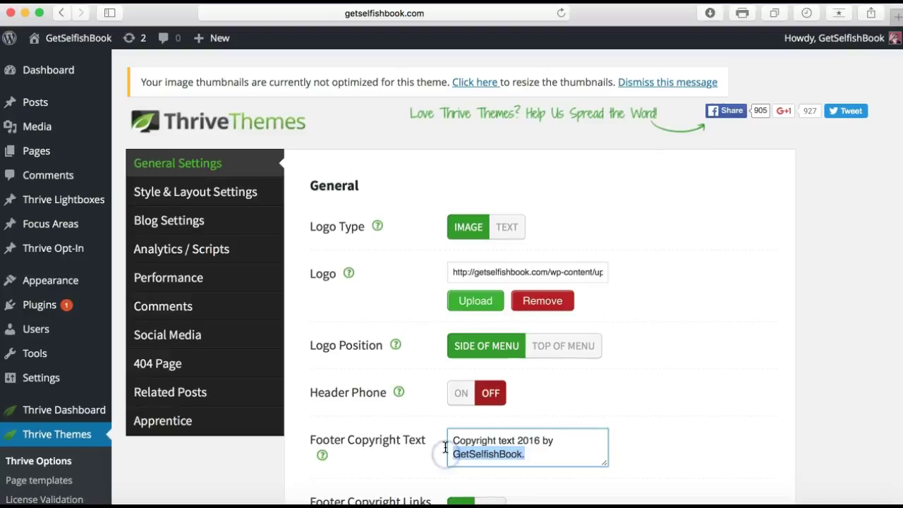
{"action": "type", "text": "Joanna Hunter Media"}
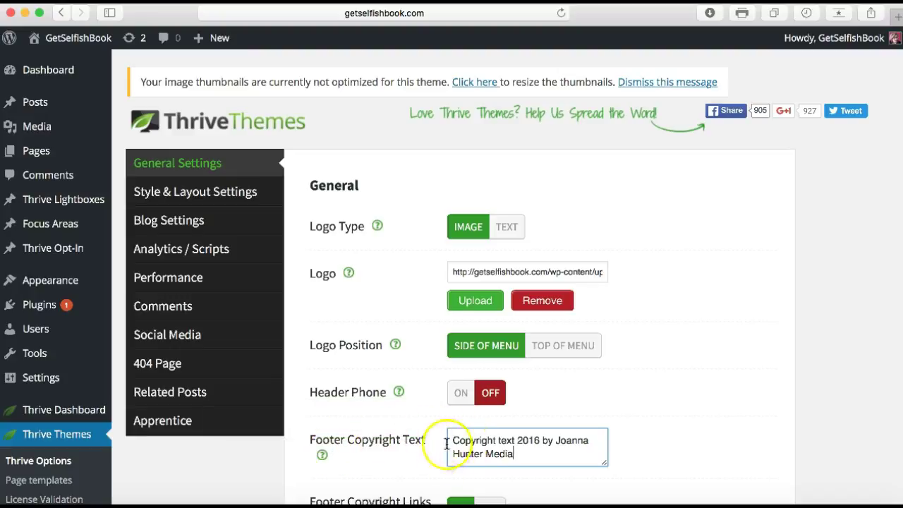
{"action": "left_click", "coordinate": [690, 451]}
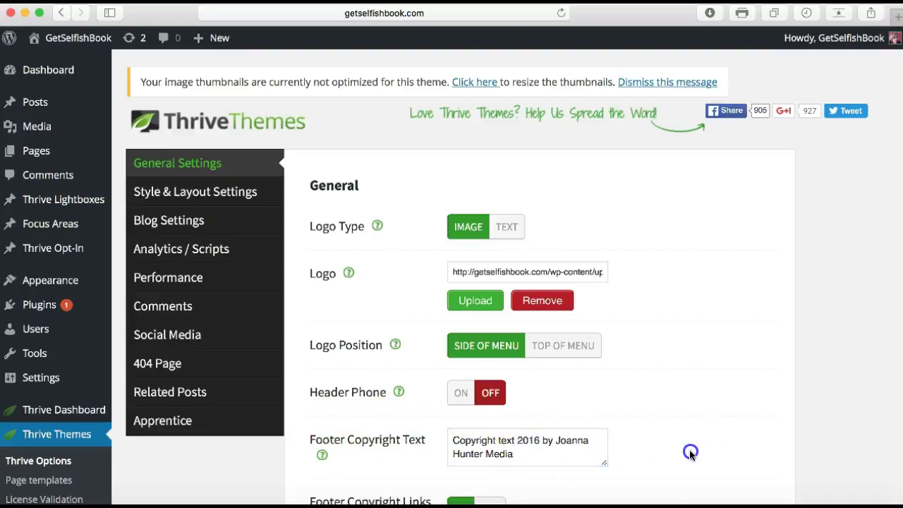
Step: Turn off Display Breadcrumbs in the global settings and save all the general settings changes
{"action": "scroll", "coordinate": [690, 454], "scroll_direction": "down", "scroll_amount": 3}
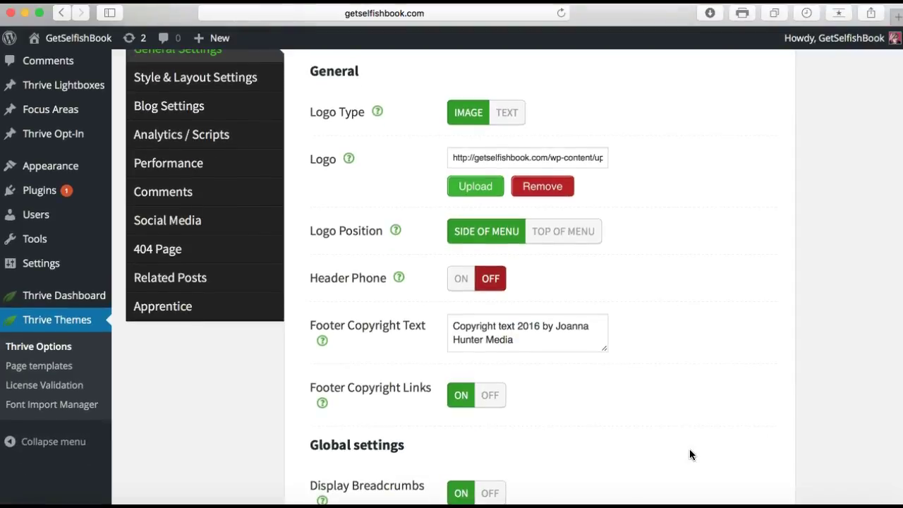
{"action": "scroll", "coordinate": [690, 454], "scroll_direction": "down", "scroll_amount": 2}
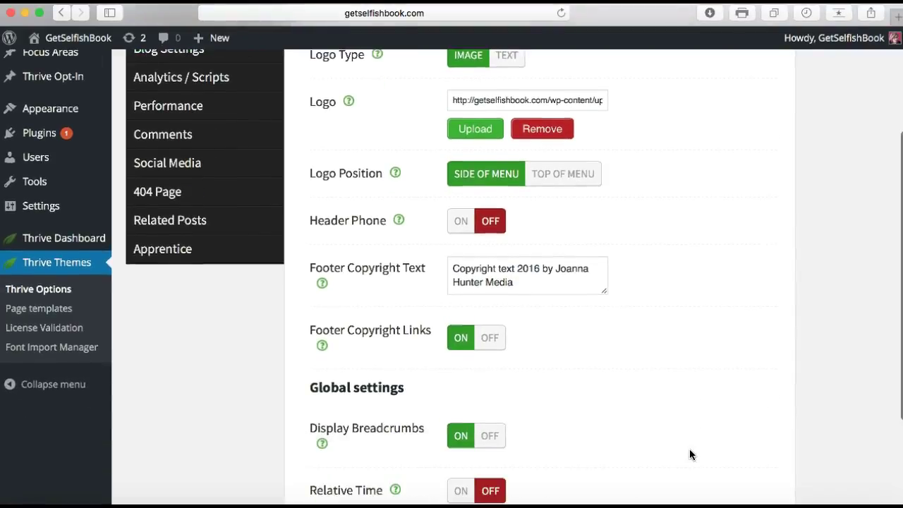
{"action": "scroll", "coordinate": [690, 453], "scroll_direction": "down", "scroll_amount": 3}
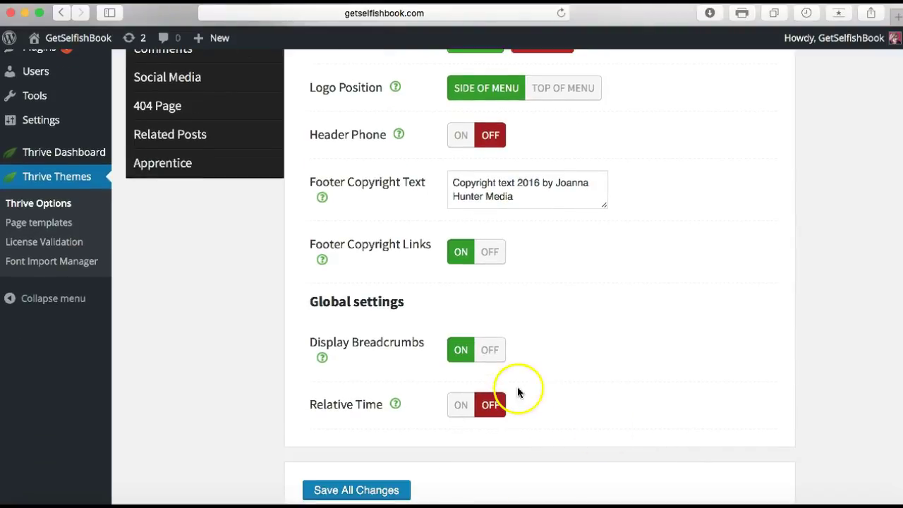
{"action": "left_click", "coordinate": [491, 356]}
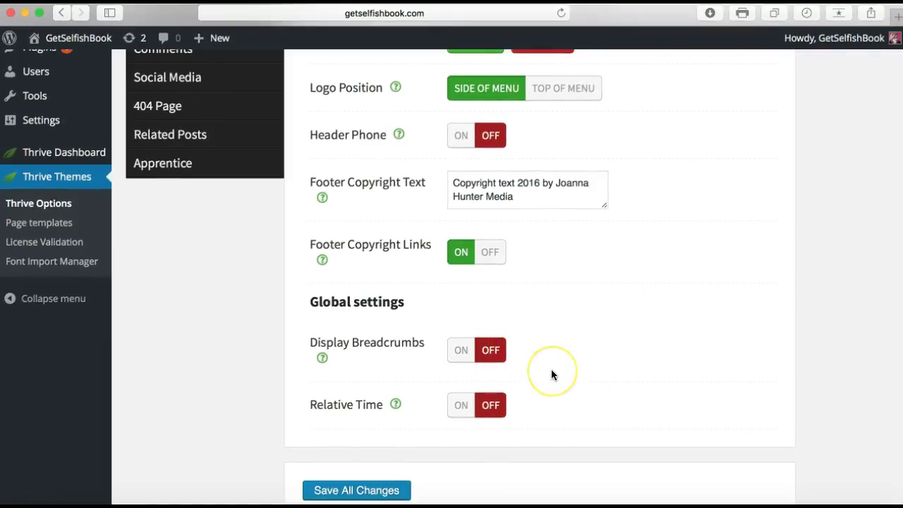
{"action": "scroll", "coordinate": [552, 375], "scroll_direction": "down", "scroll_amount": 3}
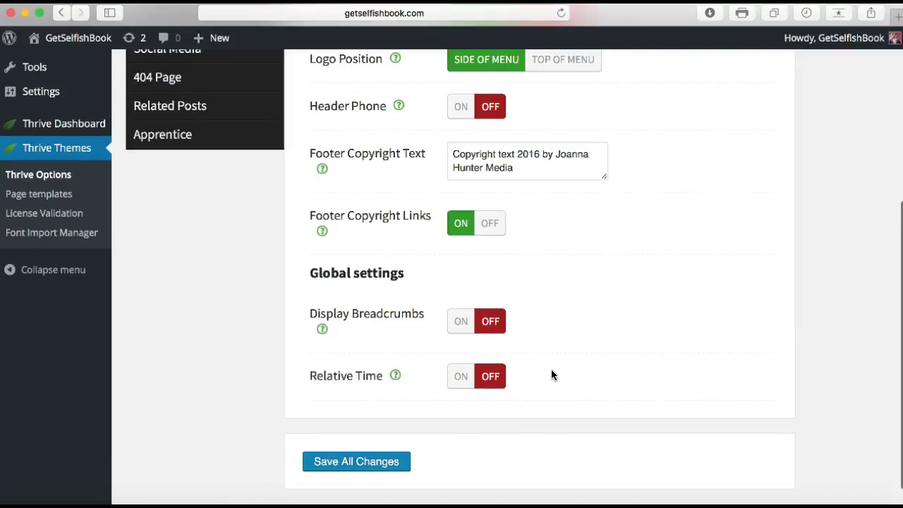
{"action": "left_click", "coordinate": [355, 464]}
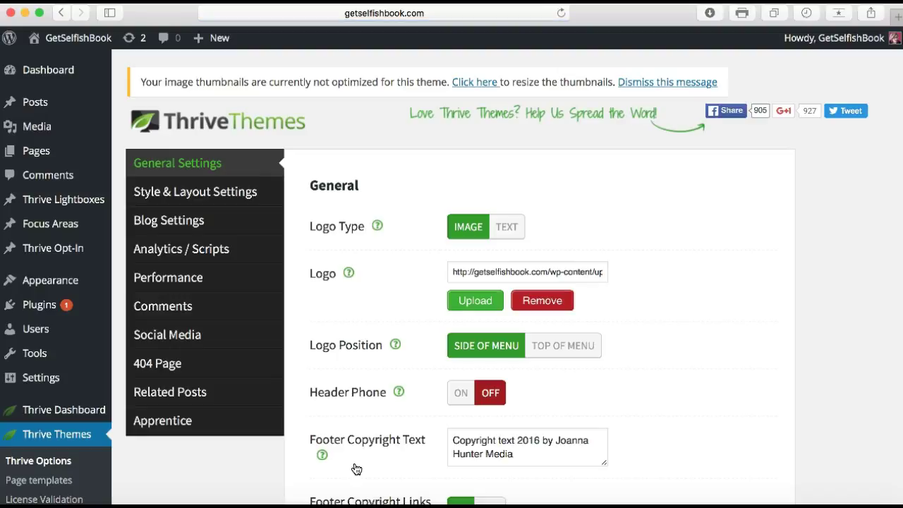
Step: In the blog settings, keep Read More shown as text and turn on the links to previous and next posts
{"action": "left_click", "coordinate": [187, 224]}
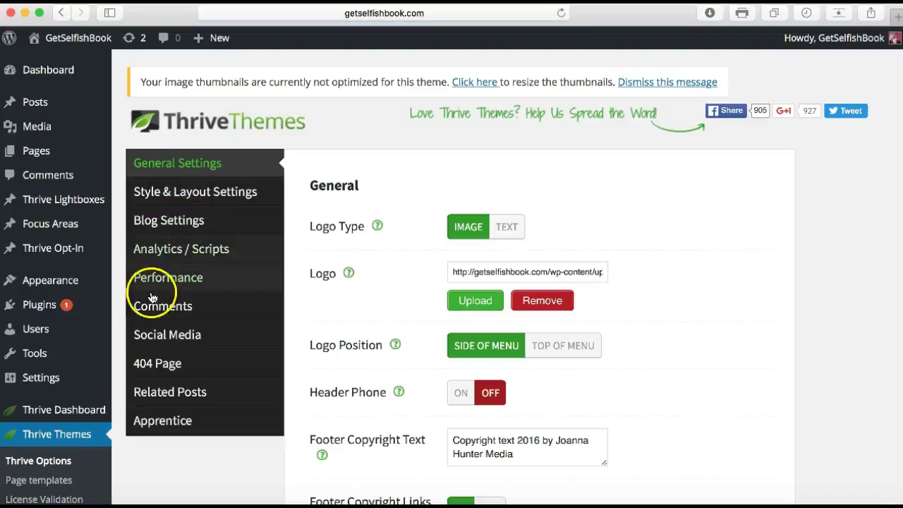
{"action": "left_click", "coordinate": [167, 224]}
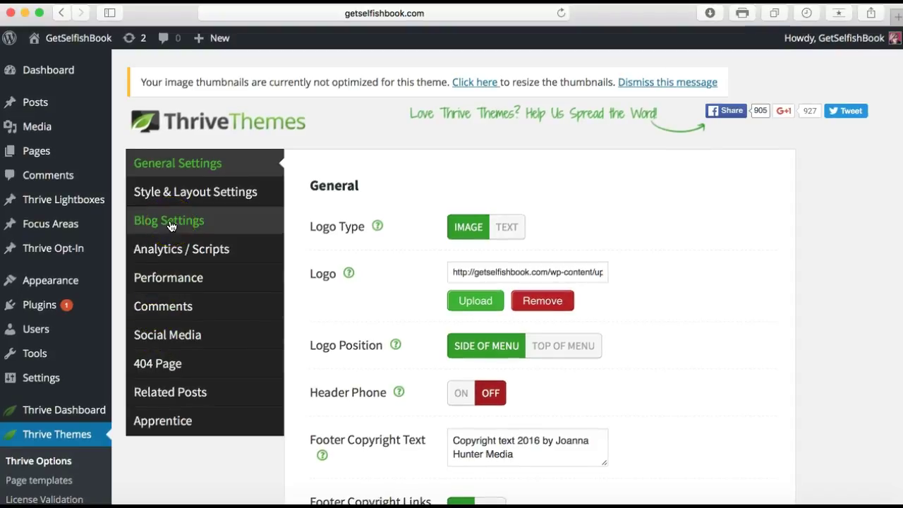
{"action": "left_click", "coordinate": [169, 224]}
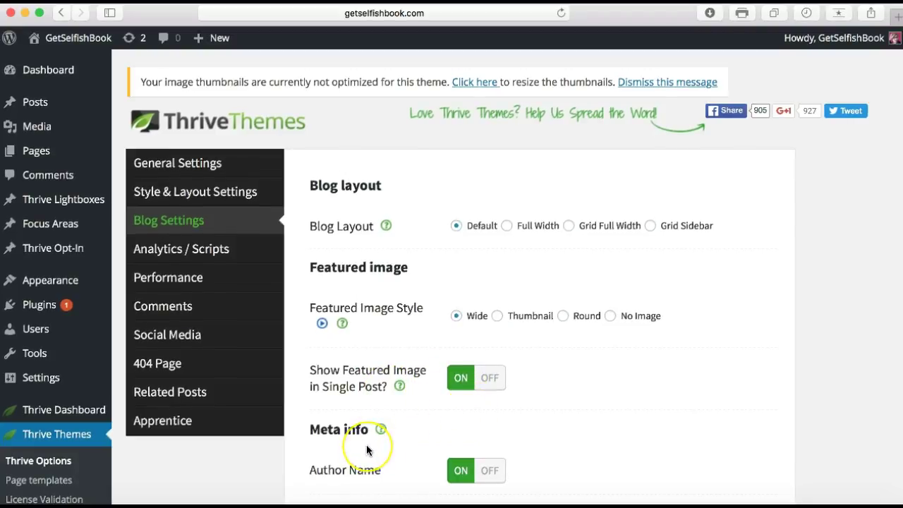
{"action": "scroll", "coordinate": [366, 447], "scroll_direction": "down", "scroll_amount": 5}
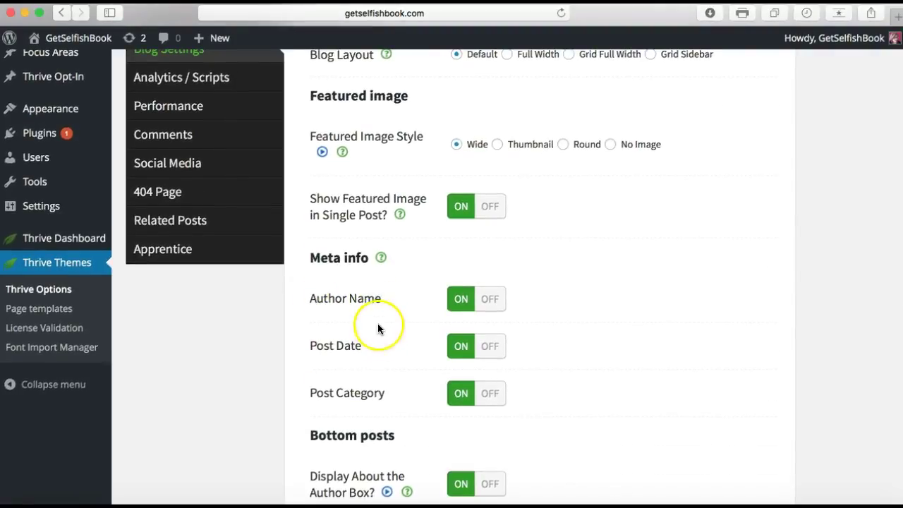
{"action": "mouse_move", "coordinate": [891, 37]}
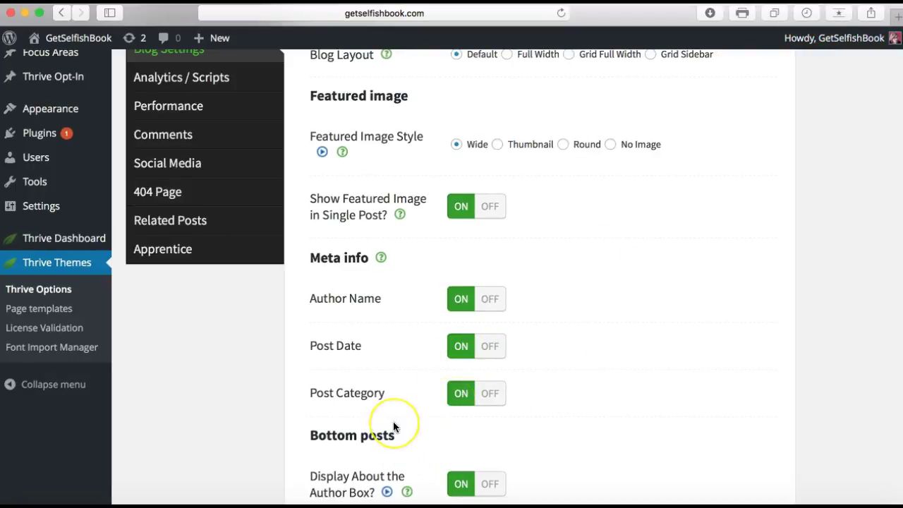
{"action": "scroll", "coordinate": [393, 422], "scroll_direction": "down", "scroll_amount": 5}
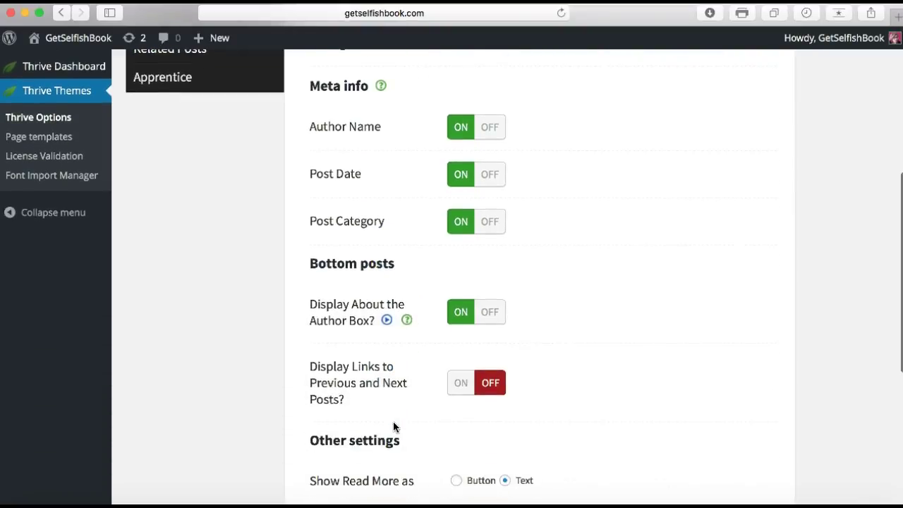
{"action": "scroll", "coordinate": [393, 424], "scroll_direction": "down", "scroll_amount": 1}
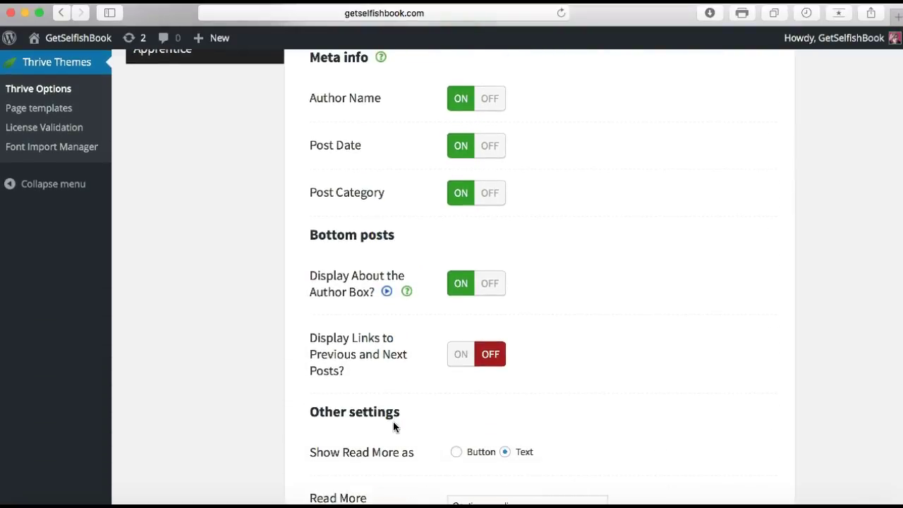
{"action": "left_click", "coordinate": [504, 452]}
{"action": "left_click", "coordinate": [466, 355]}
{"action": "left_click", "coordinate": [458, 359]}
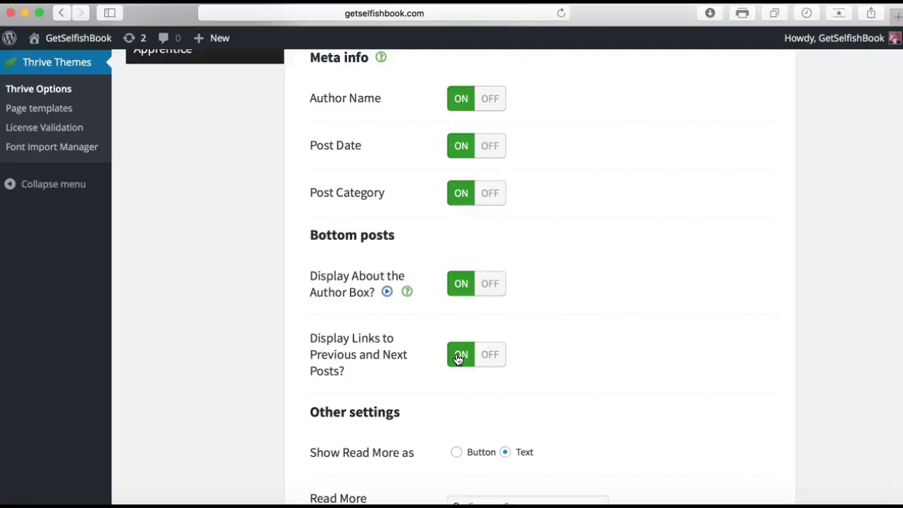
Step: Save all changes to the blog settings, leaving the remaining options at their defaults
{"action": "scroll", "coordinate": [458, 359], "scroll_direction": "down", "scroll_amount": 3}
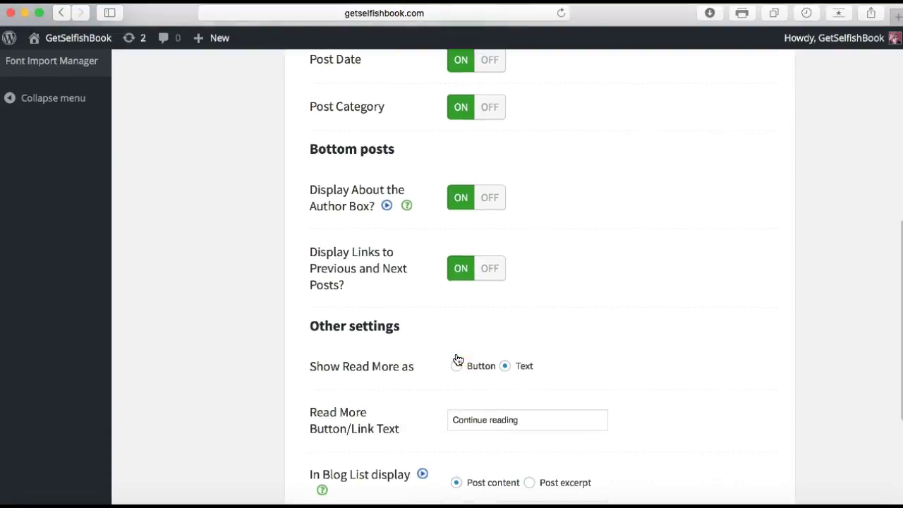
{"action": "scroll", "coordinate": [458, 359], "scroll_direction": "down", "scroll_amount": 3}
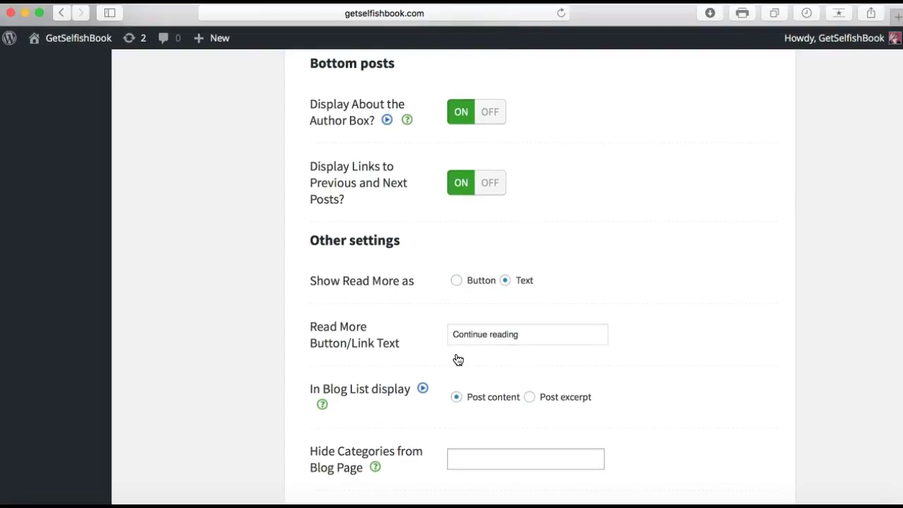
{"action": "scroll", "coordinate": [458, 359], "scroll_direction": "down", "scroll_amount": 4}
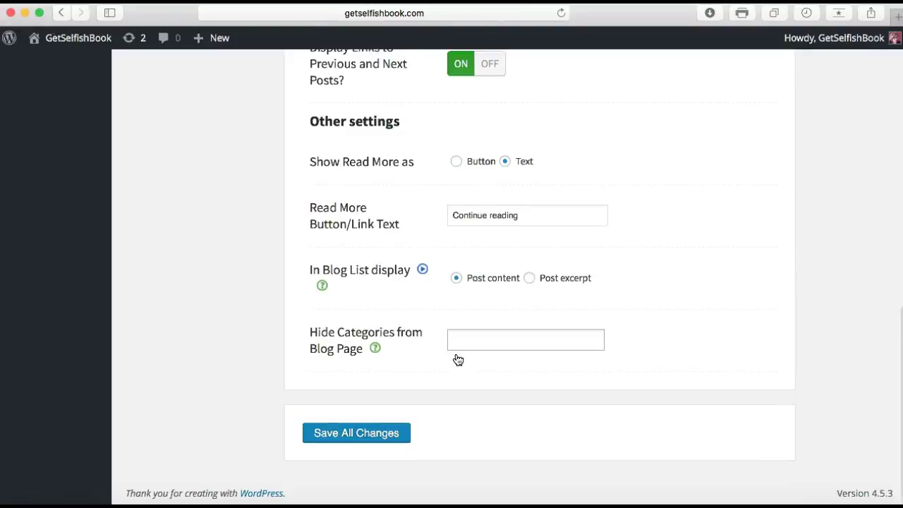
{"action": "left_click", "coordinate": [357, 433]}
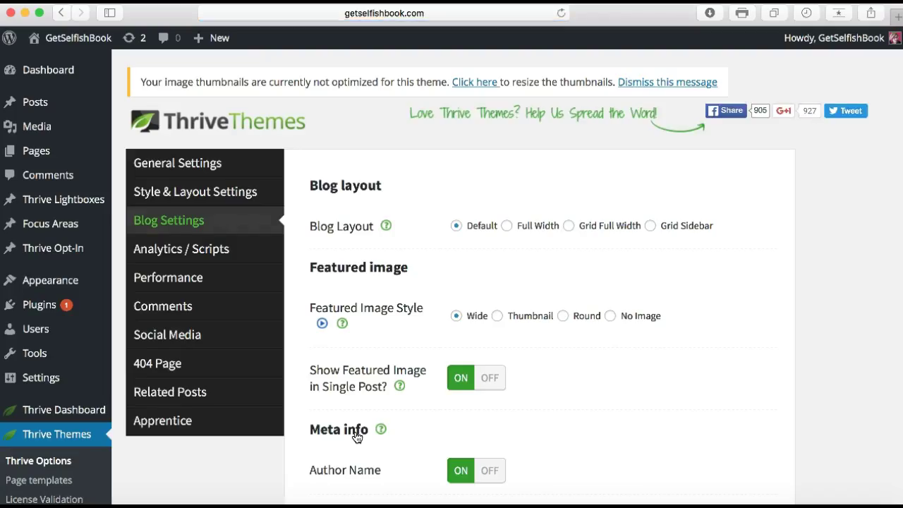
Step: Review the theme's analytics and scripts, performance, and comments settings
{"action": "left_click", "coordinate": [175, 254]}
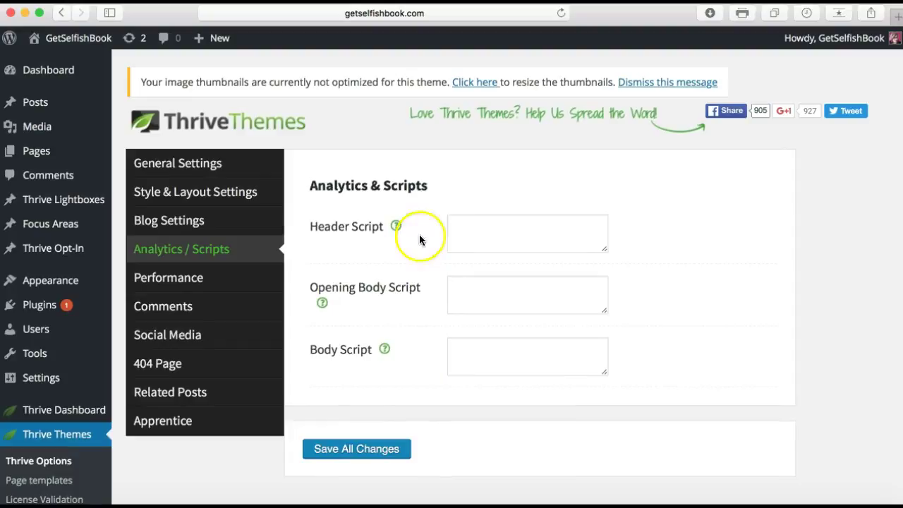
{"action": "left_click", "coordinate": [165, 279]}
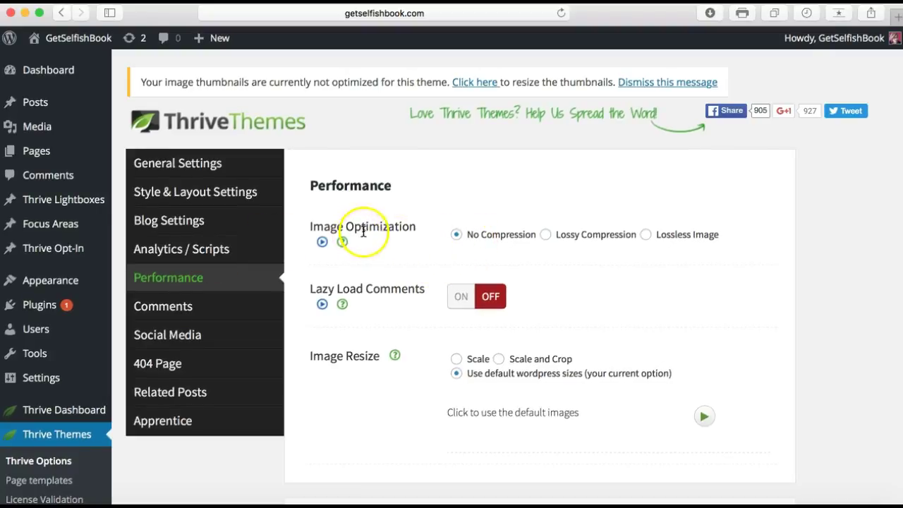
{"action": "mouse_move", "coordinate": [343, 242]}
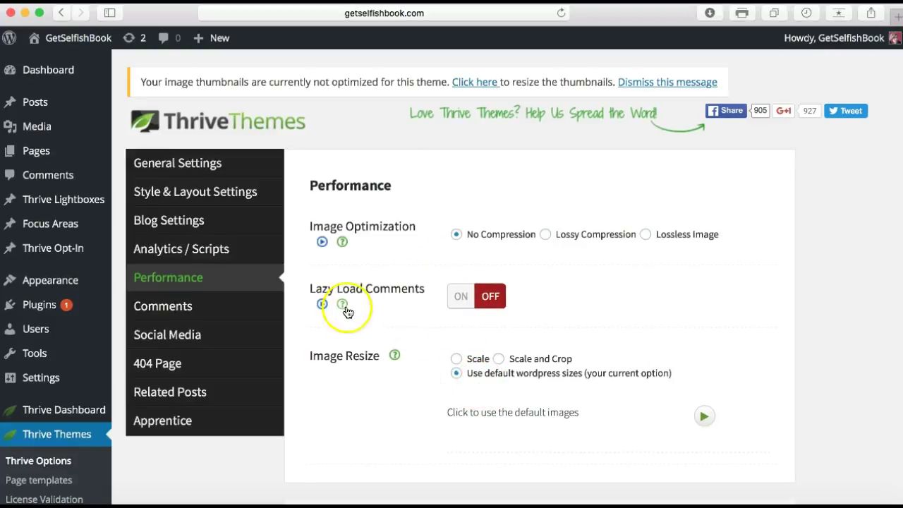
{"action": "left_click", "coordinate": [162, 306]}
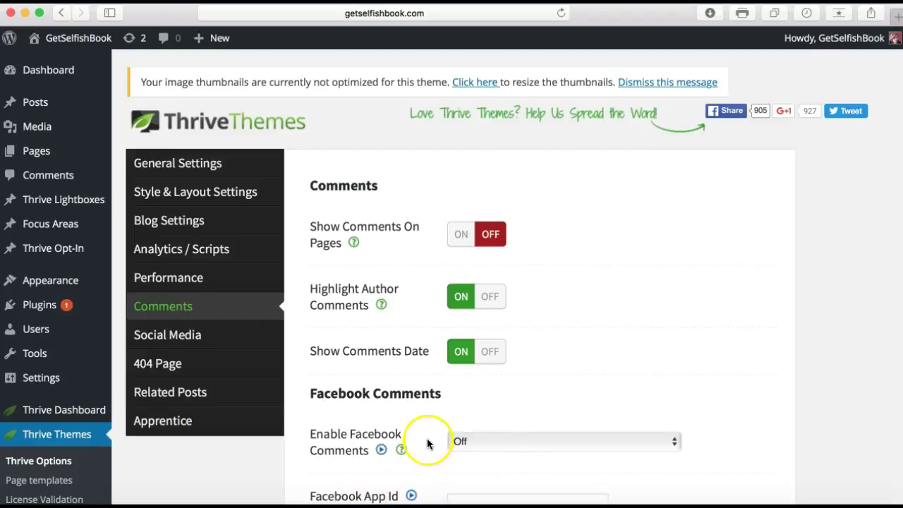
{"action": "left_click", "coordinate": [193, 343]}
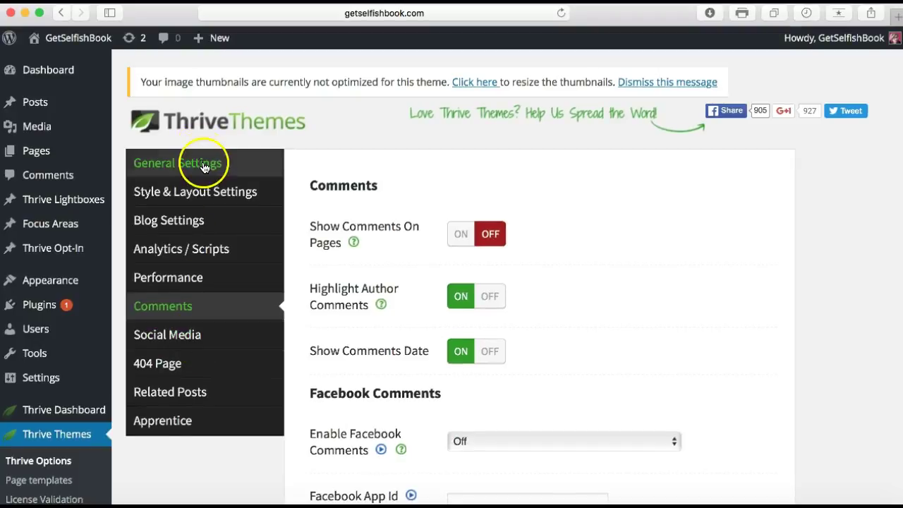
Step: Review the theme's social media, Apprentice, related posts and 404 page settings, then return to the general settings
{"action": "left_click", "coordinate": [173, 339]}
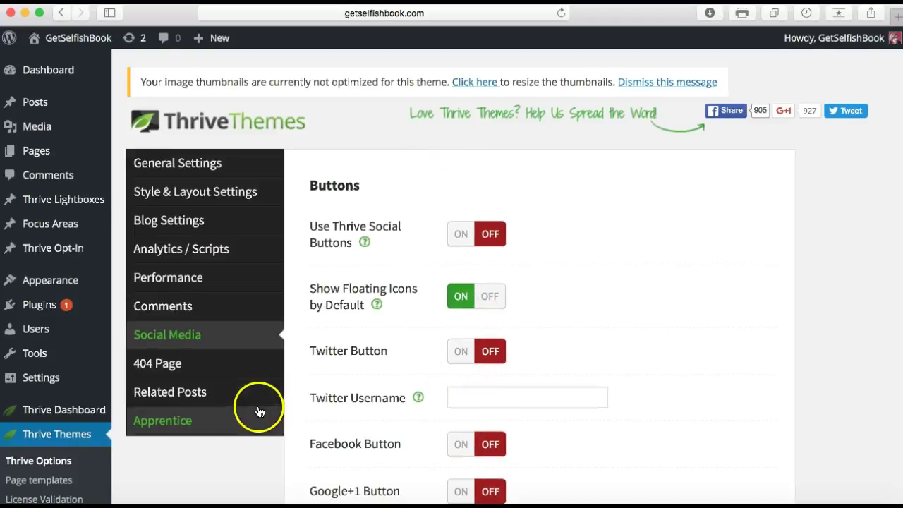
{"action": "left_click", "coordinate": [166, 428]}
{"action": "left_click", "coordinate": [167, 395]}
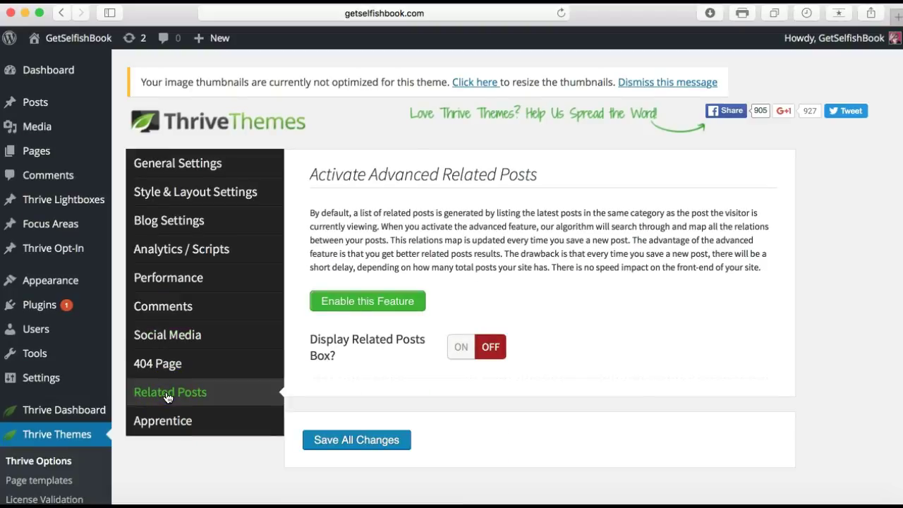
{"action": "left_click", "coordinate": [163, 372]}
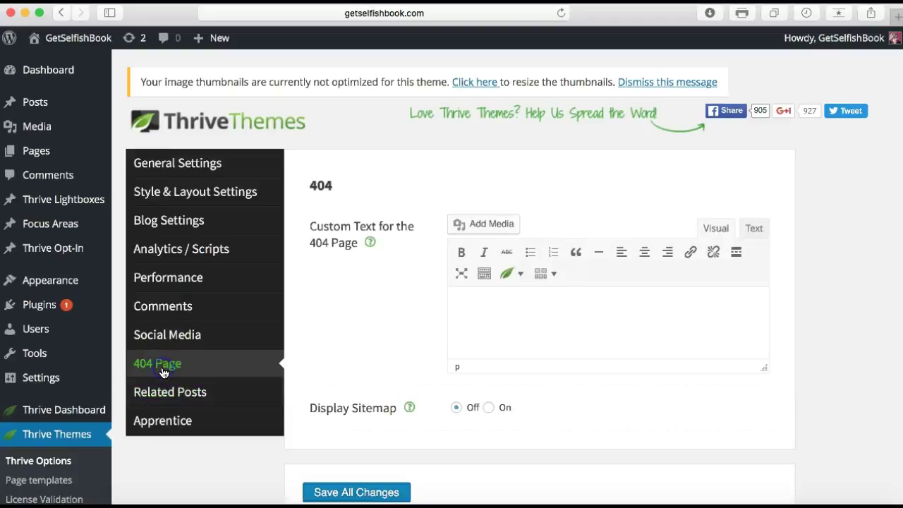
{"action": "left_click", "coordinate": [174, 176]}
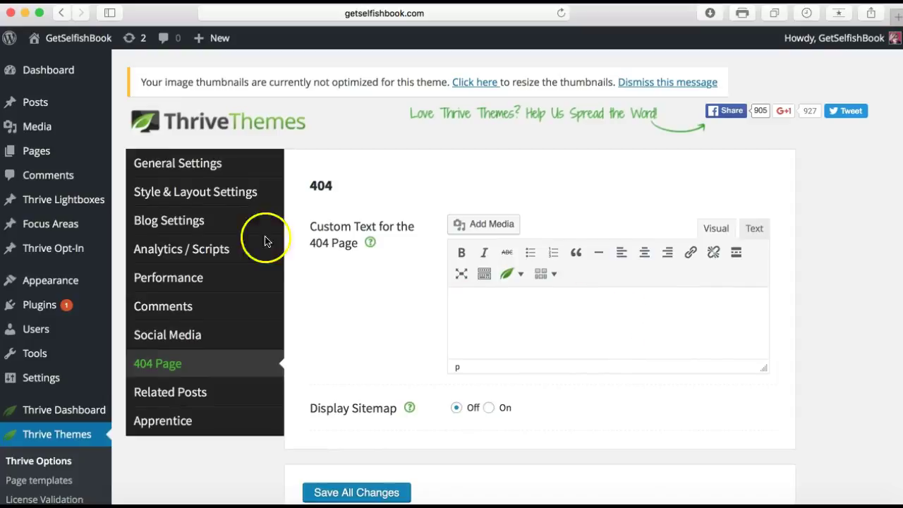
{"action": "left_click", "coordinate": [193, 172]}
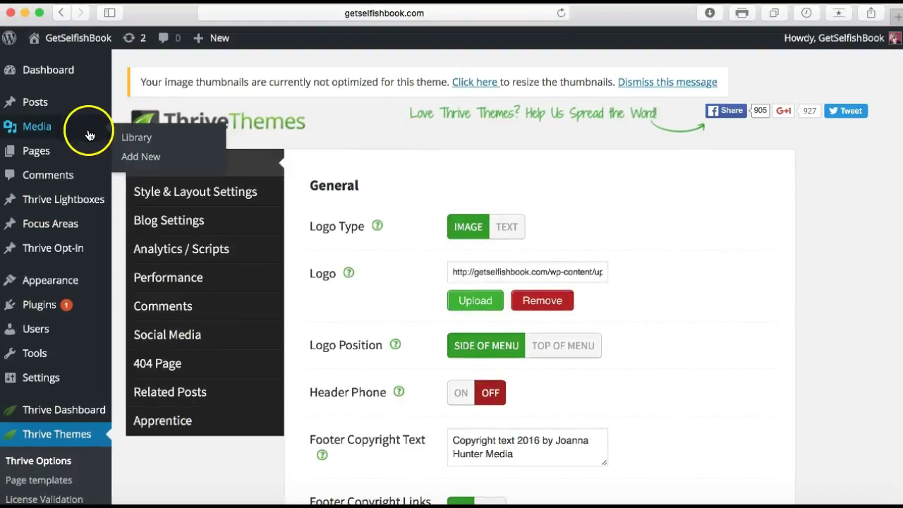
Step: Add a new page titled "Home" to the site and try to publish it
{"action": "left_click", "coordinate": [35, 154]}
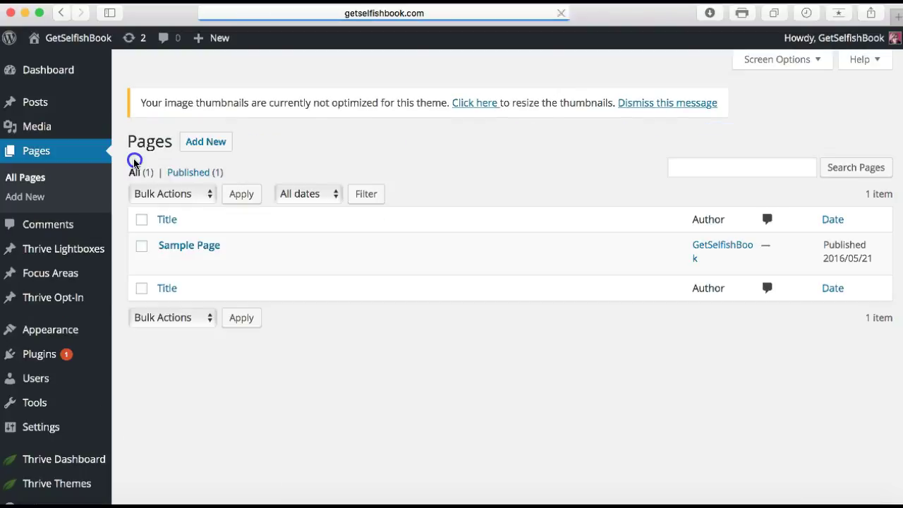
{"action": "left_click", "coordinate": [214, 145]}
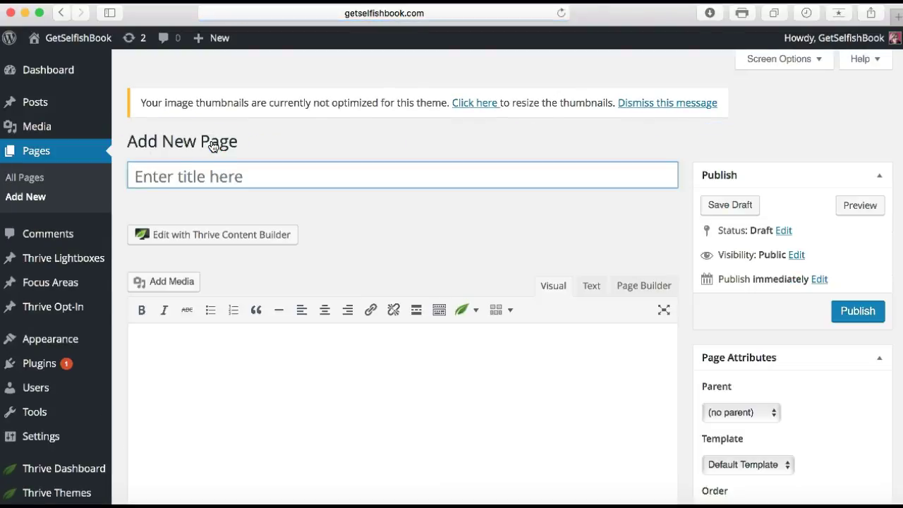
{"action": "left_click", "coordinate": [161, 175]}
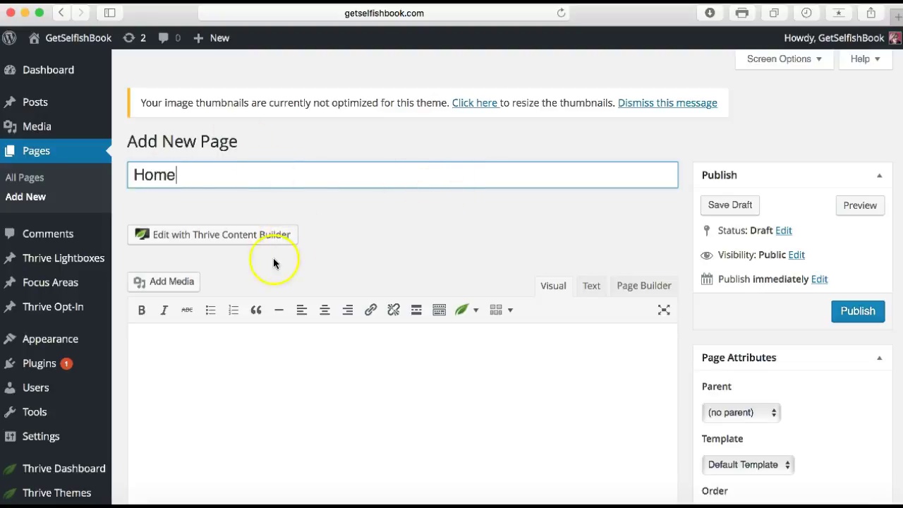
{"action": "left_click", "coordinate": [855, 312]}
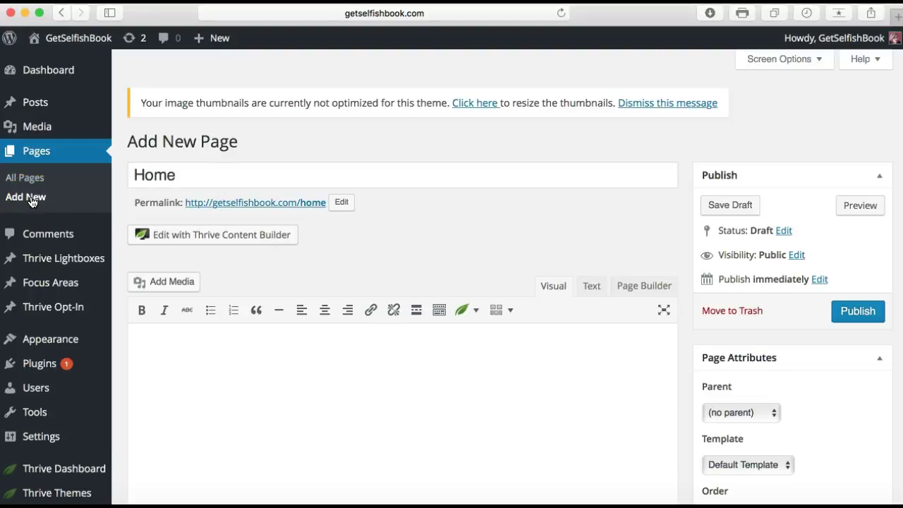
Step: Leave the Home page editor, then create and publish a new page titled "About Me" and update it
{"action": "left_click", "coordinate": [31, 201]}
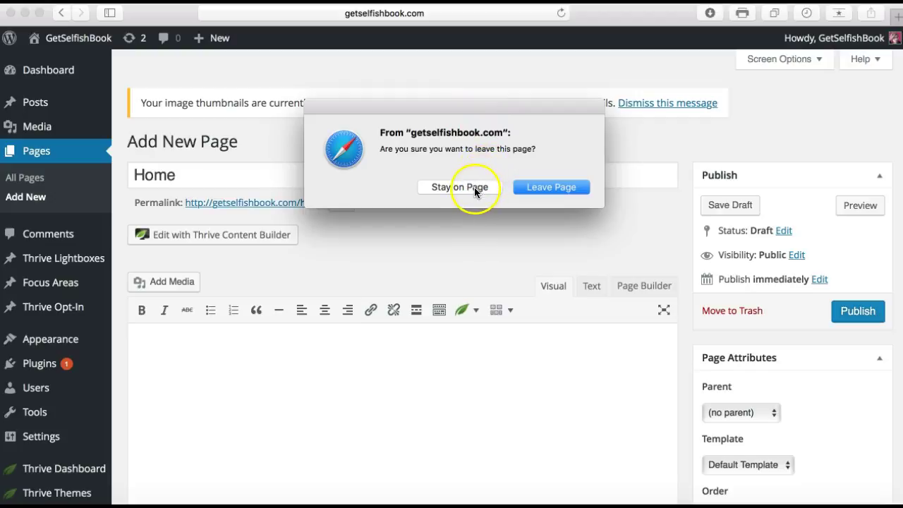
{"action": "left_click", "coordinate": [536, 188]}
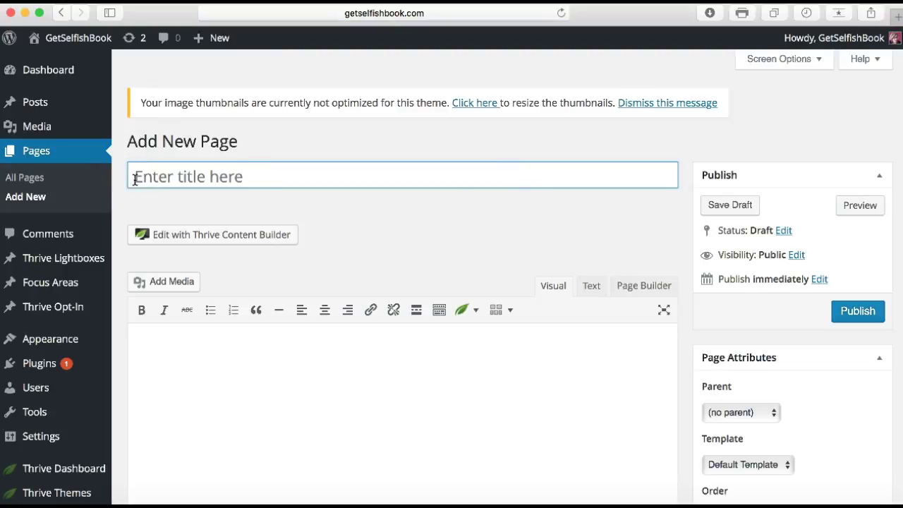
{"action": "type", "text": "Abou"}
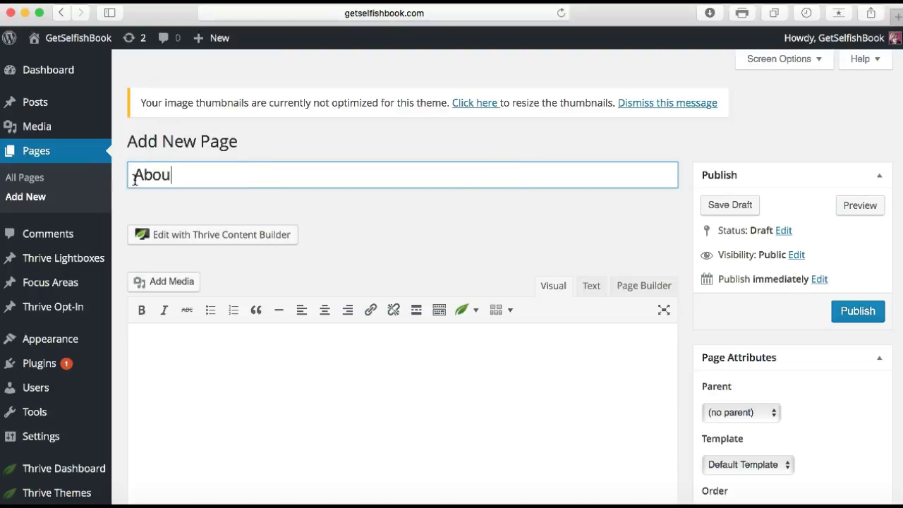
{"action": "type", "text": "t Me"}
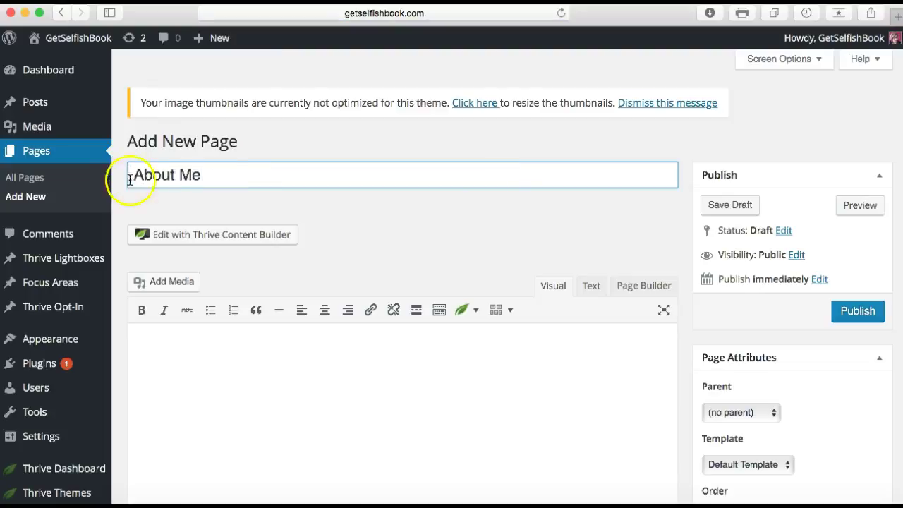
{"action": "left_click", "coordinate": [851, 311]}
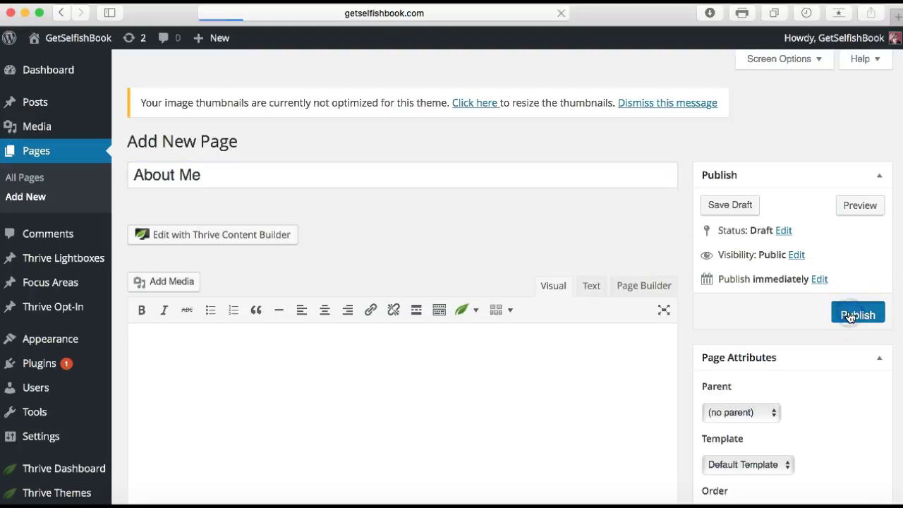
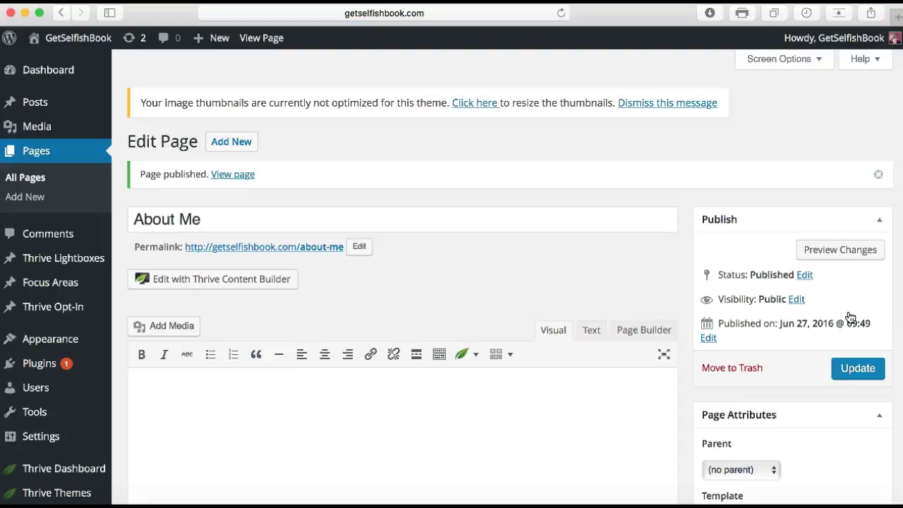
{"action": "left_click", "coordinate": [866, 368]}
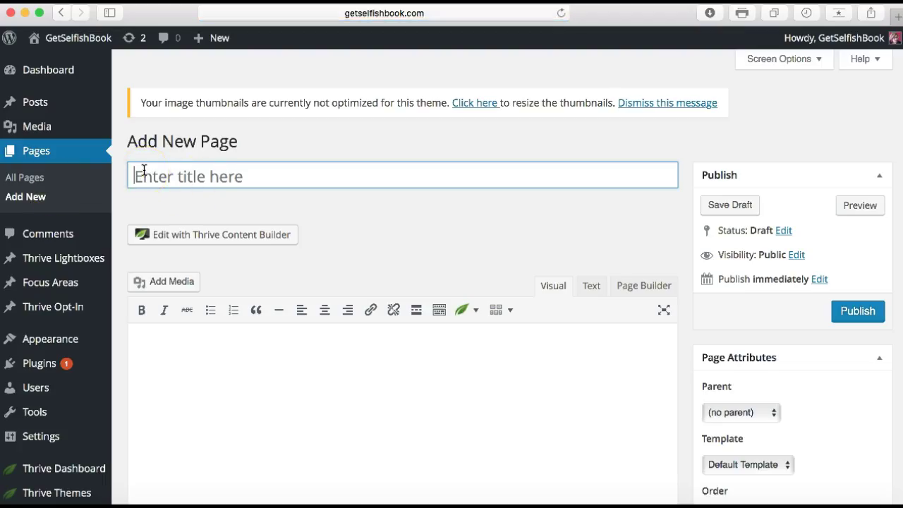
Step: Create and publish a new page titled "Work with me", and update it
{"action": "type", "text": "Work with me"}
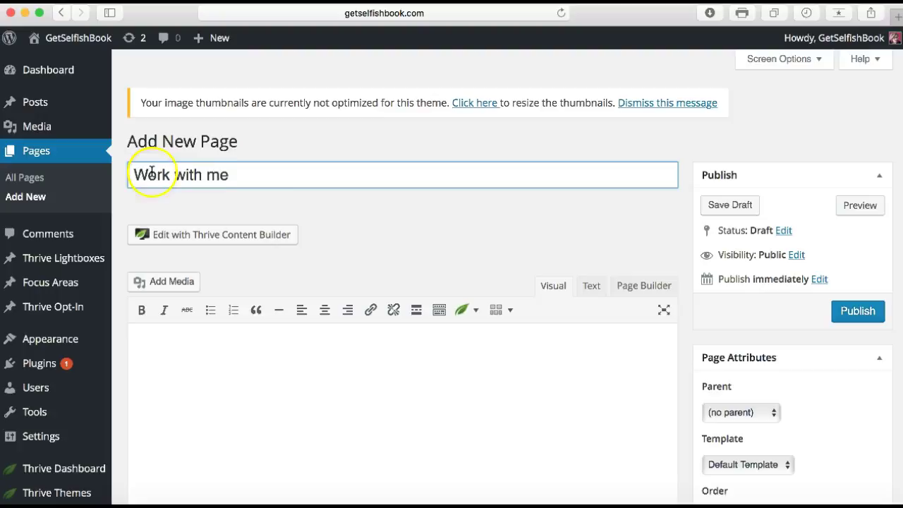
{"action": "left_click", "coordinate": [859, 312]}
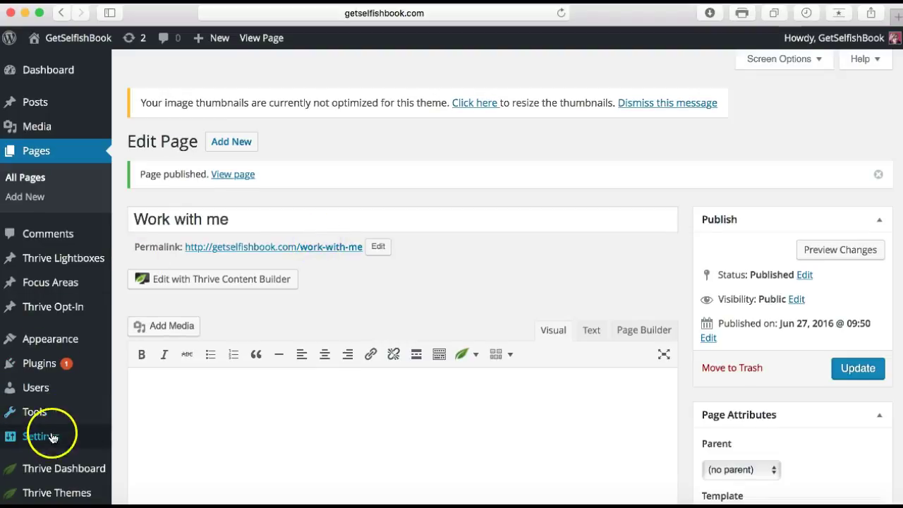
{"action": "mouse_move", "coordinate": [52, 437]}
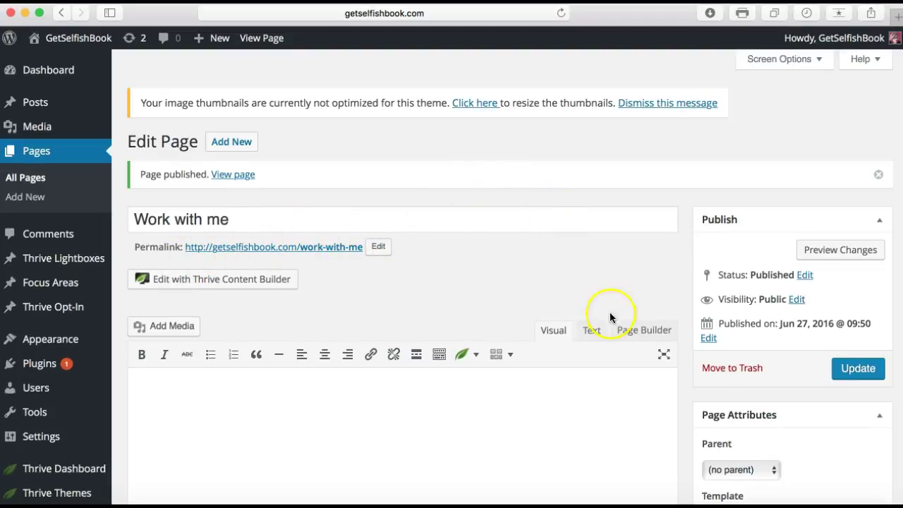
{"action": "left_click", "coordinate": [862, 369]}
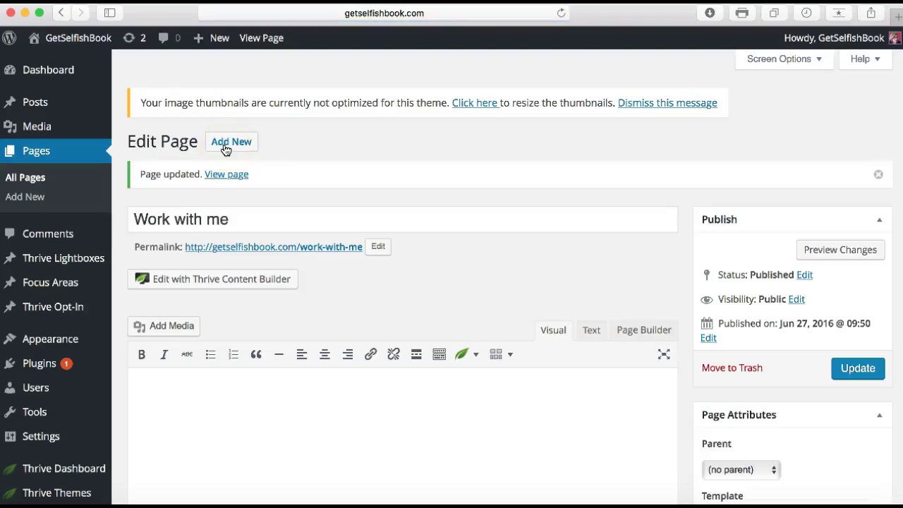
Step: Create and publish a new page titled "Blog", and update it
{"action": "left_click", "coordinate": [225, 144]}
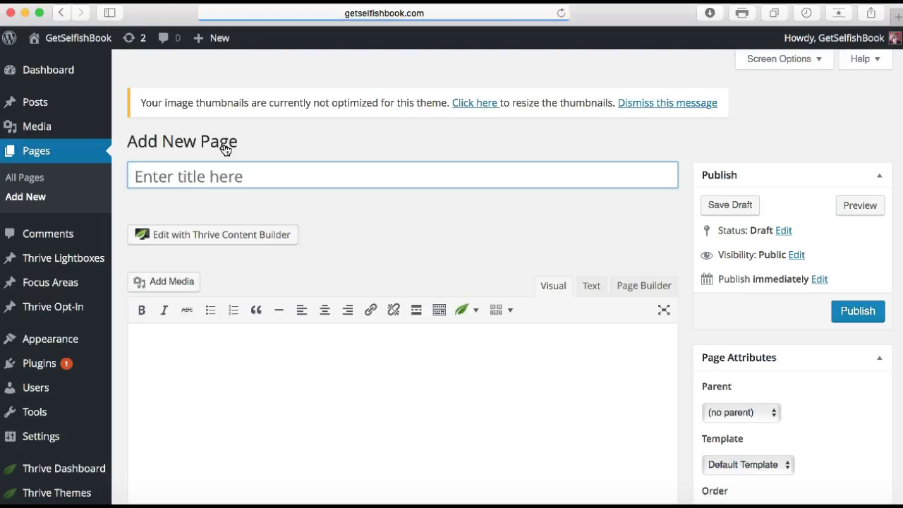
{"action": "left_click", "coordinate": [213, 146]}
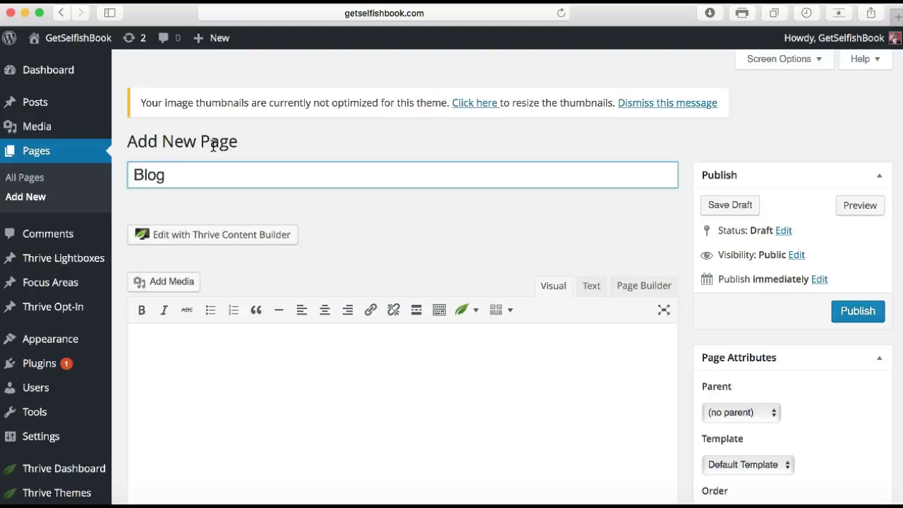
{"action": "left_click", "coordinate": [856, 316]}
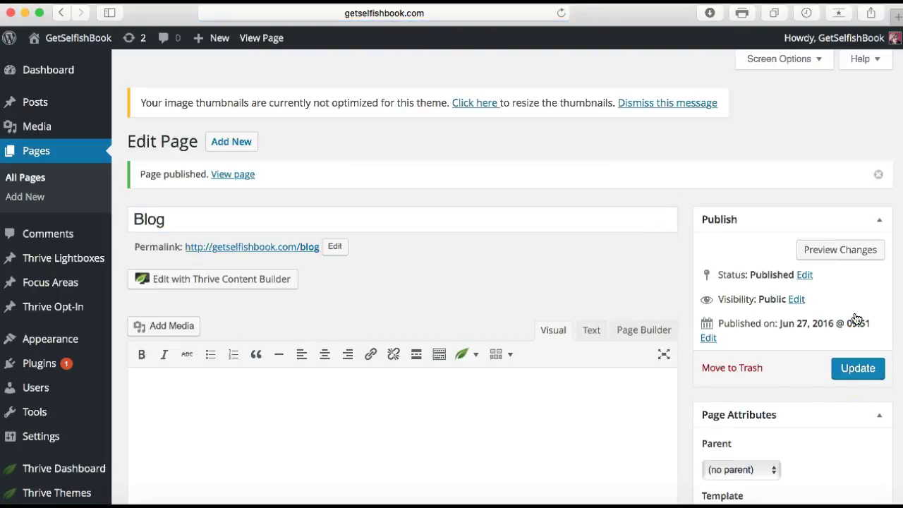
{"action": "left_click", "coordinate": [846, 372]}
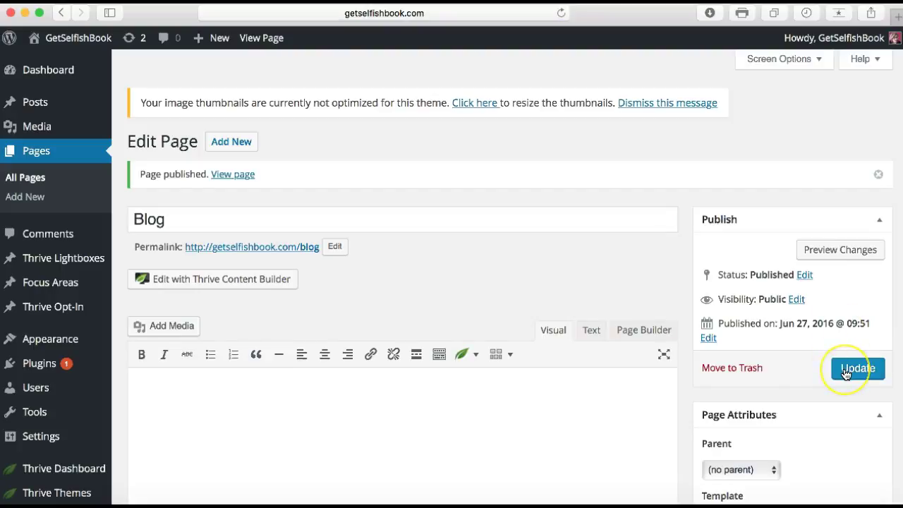
{"action": "left_click", "coordinate": [845, 373]}
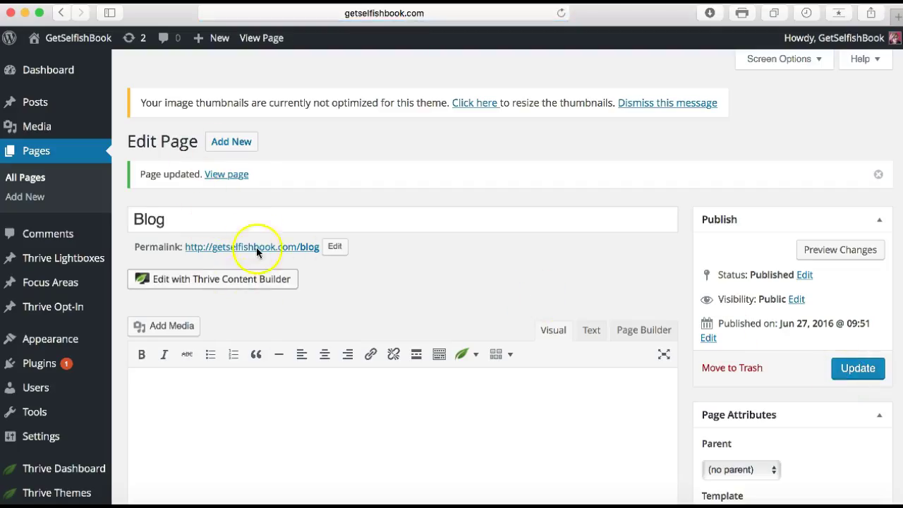
Step: Open the Home draft from the list of all pages for editing, publish it and update it
{"action": "left_click", "coordinate": [35, 179]}
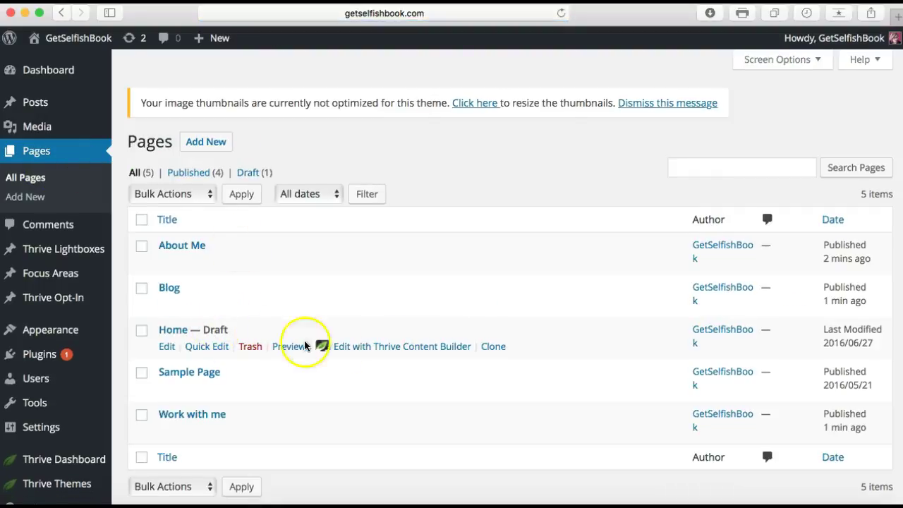
{"action": "left_click", "coordinate": [167, 347]}
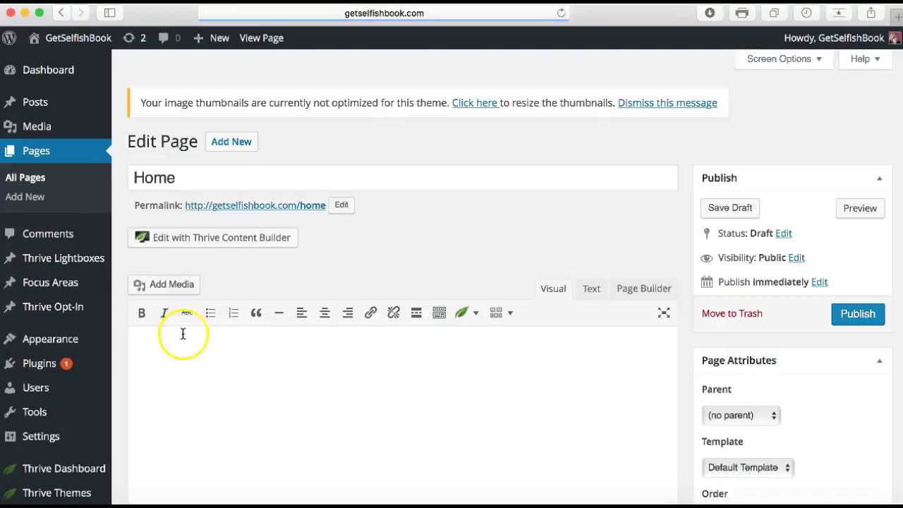
{"action": "left_click", "coordinate": [857, 318]}
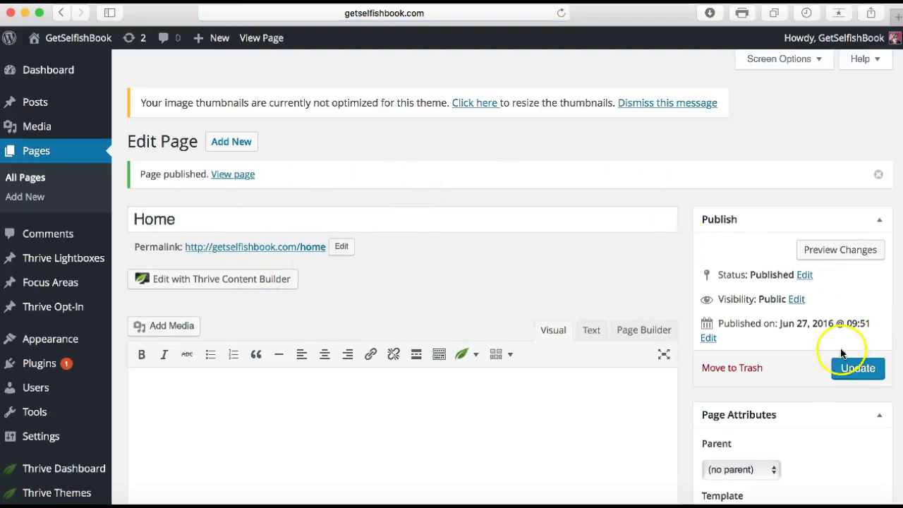
{"action": "left_click", "coordinate": [859, 365]}
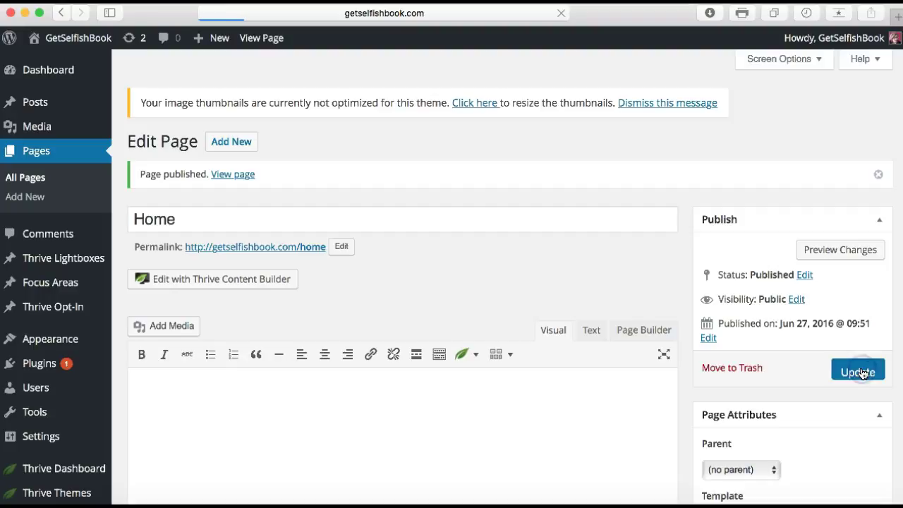
Step: Check the list of all pages and view the live site's front page
{"action": "left_click", "coordinate": [31, 180]}
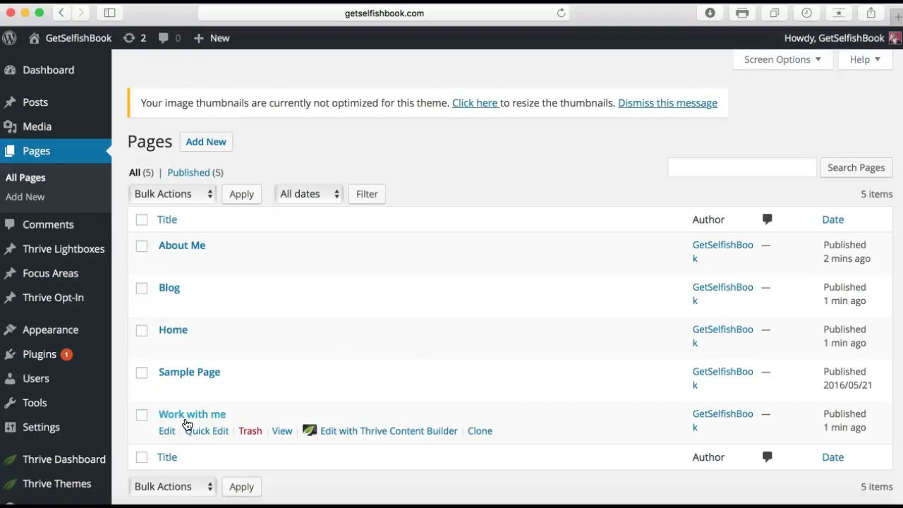
{"action": "mouse_move", "coordinate": [74, 47]}
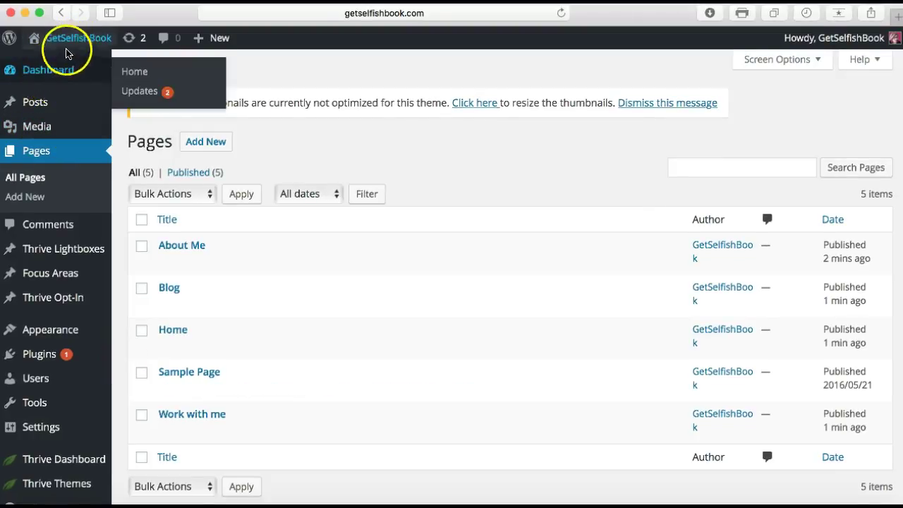
{"action": "left_click", "coordinate": [73, 46]}
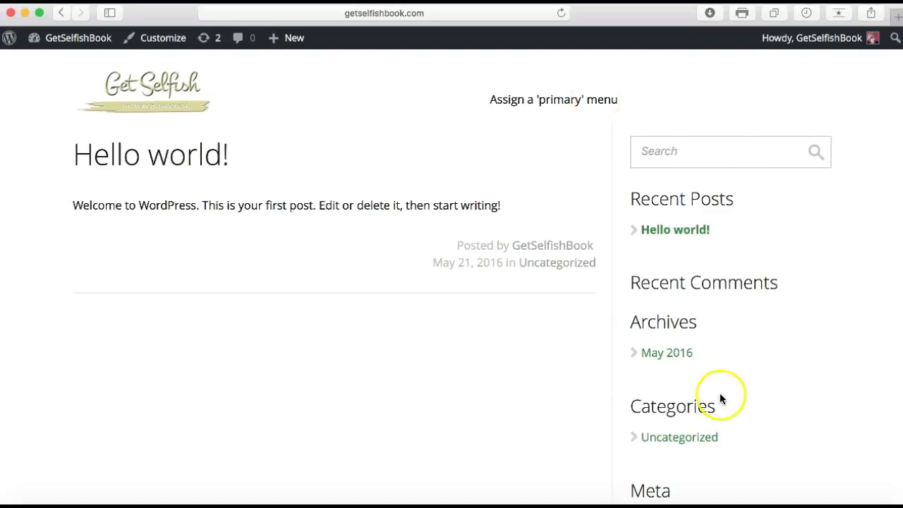
Step: Make the front page display a static page, with Home as front page and Blog as posts page, and publish the setting
{"action": "left_click", "coordinate": [158, 42]}
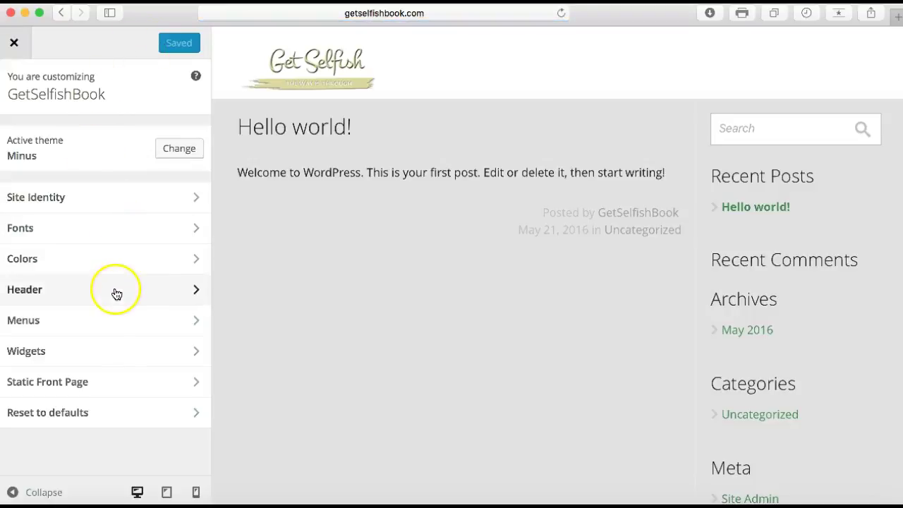
{"action": "left_click", "coordinate": [96, 388]}
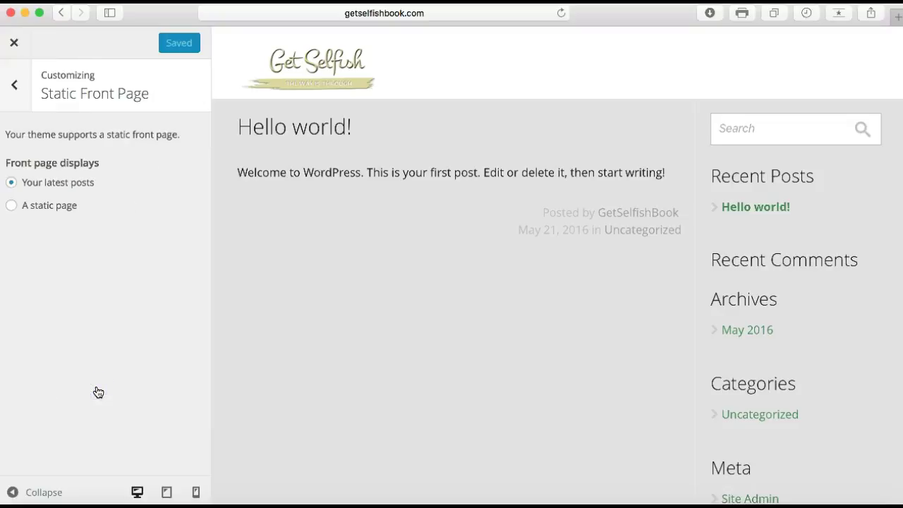
{"action": "left_click", "coordinate": [12, 206]}
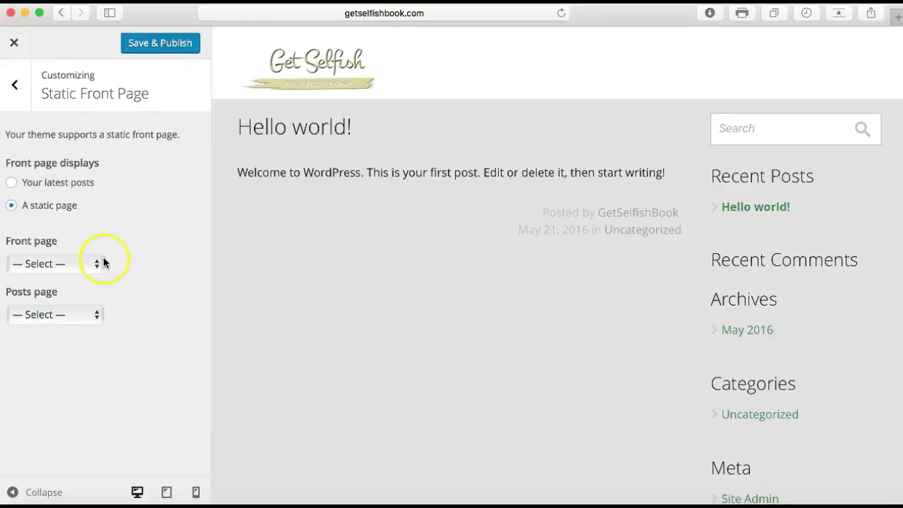
{"action": "left_click", "coordinate": [98, 265]}
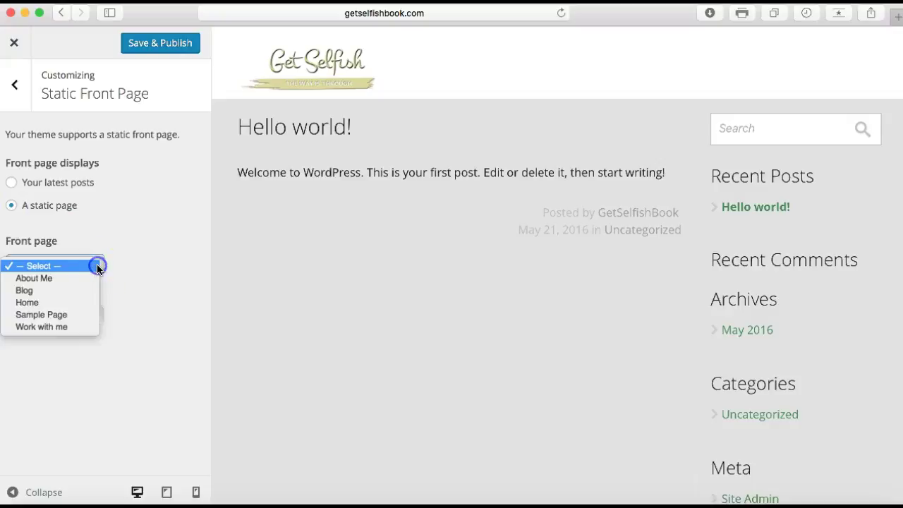
{"action": "left_click", "coordinate": [38, 303]}
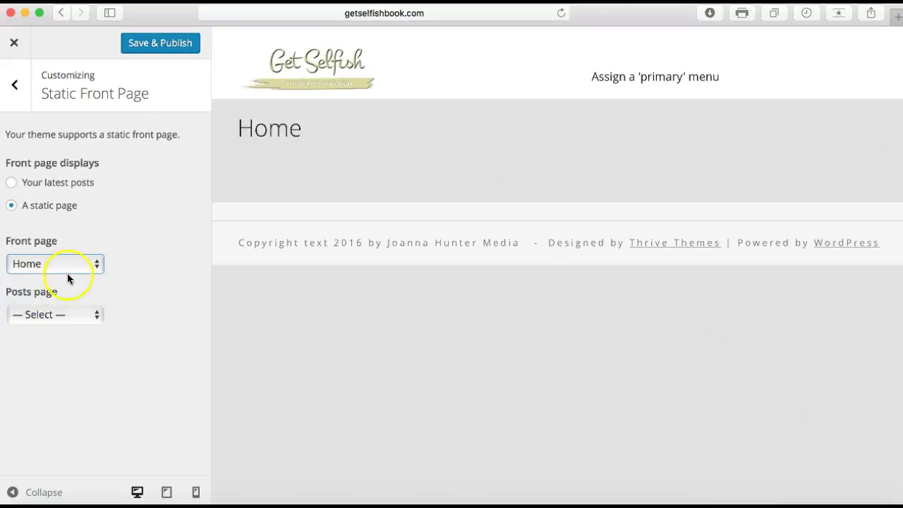
{"action": "left_click", "coordinate": [94, 315]}
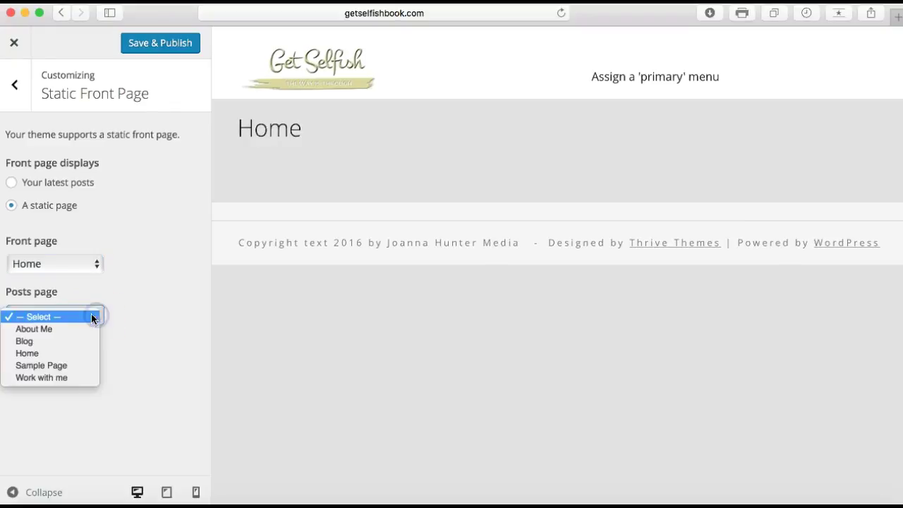
{"action": "left_click", "coordinate": [35, 340]}
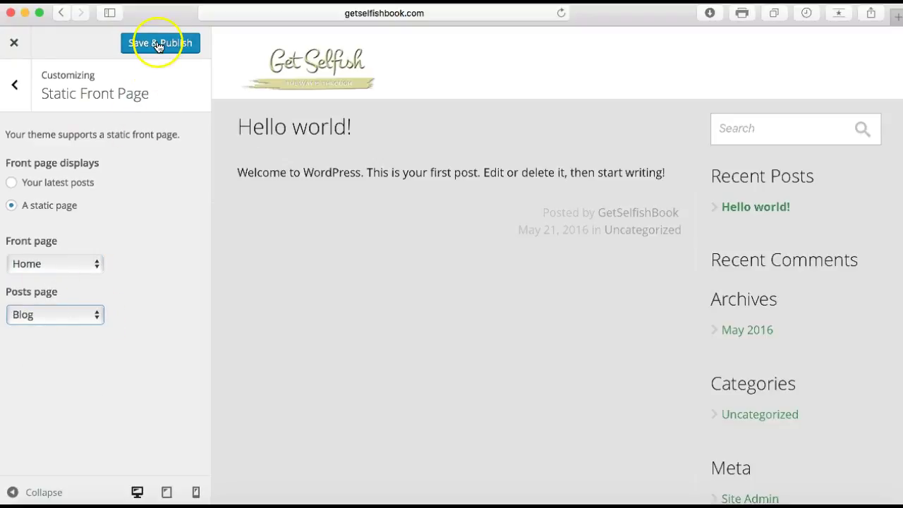
{"action": "left_click", "coordinate": [158, 43]}
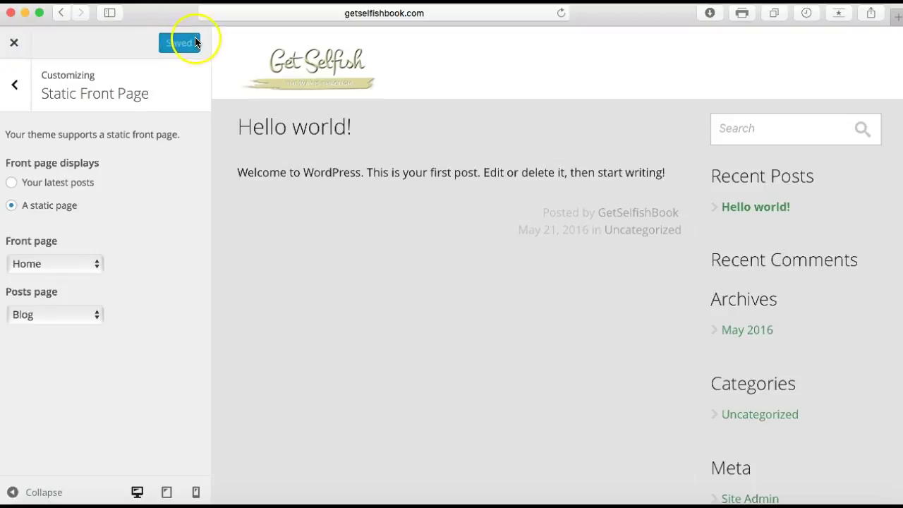
{"action": "left_click", "coordinate": [14, 44]}
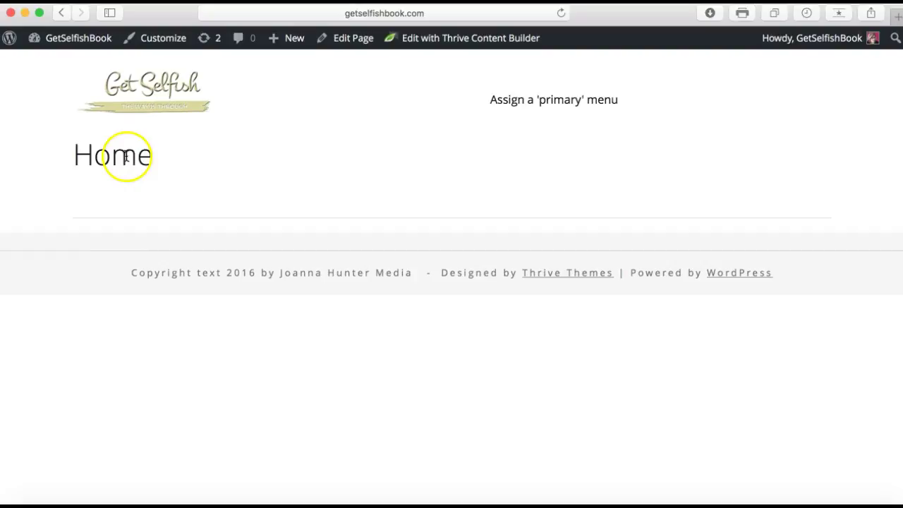
Step: Create a new navigation menu named "Main" from the dashboard
{"action": "mouse_move", "coordinate": [69, 37]}
{"action": "left_click", "coordinate": [51, 65]}
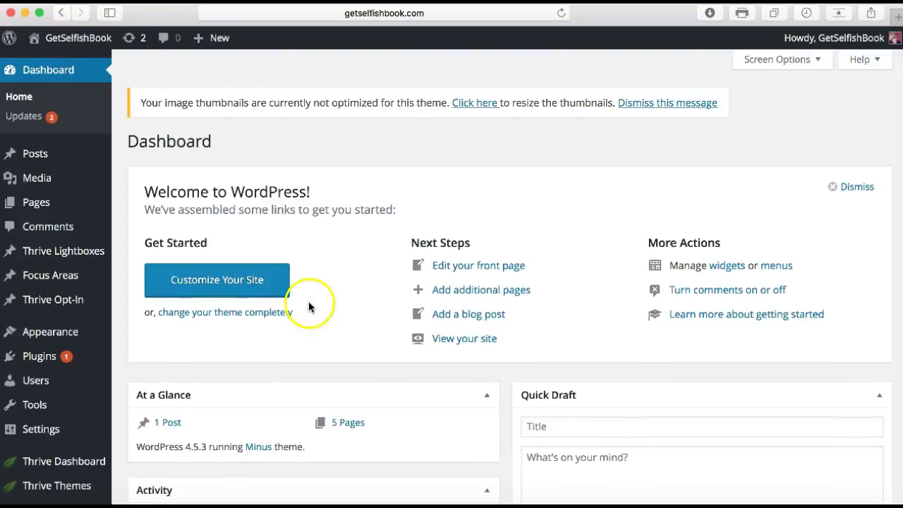
{"action": "left_click", "coordinate": [785, 268]}
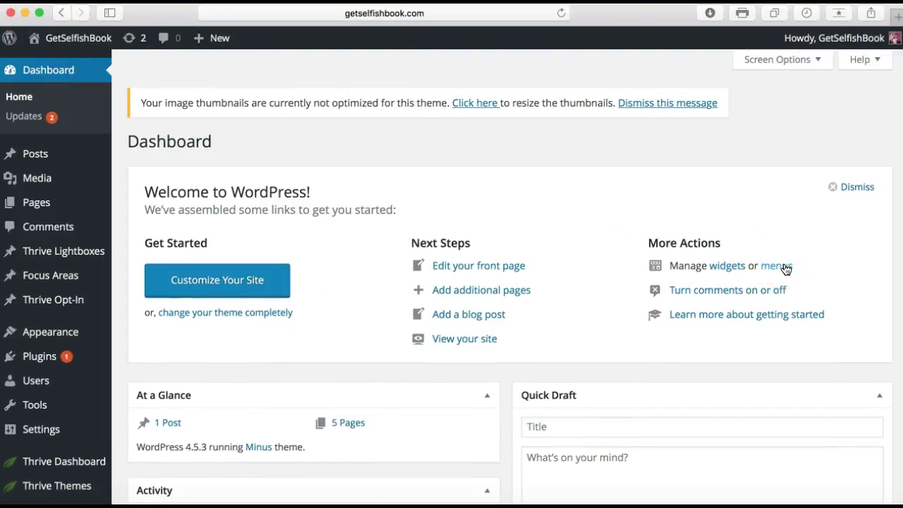
{"action": "left_click", "coordinate": [729, 265]}
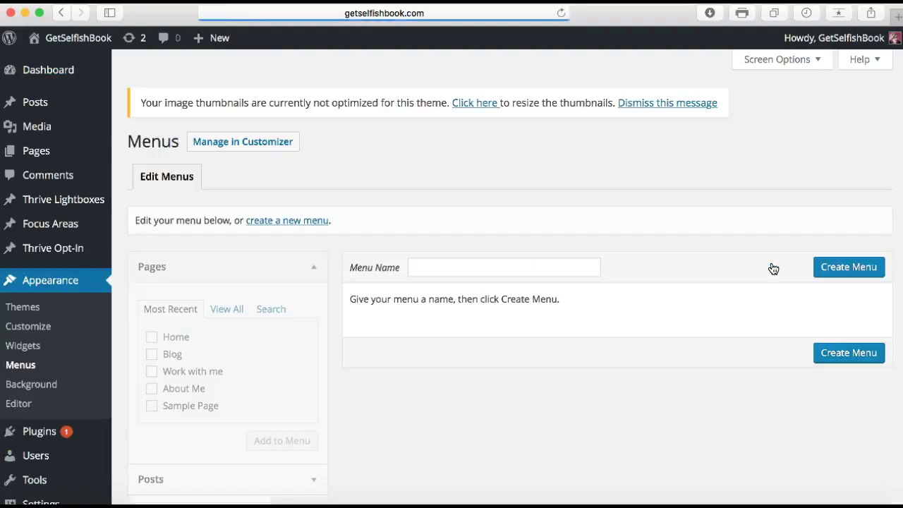
{"action": "left_click", "coordinate": [417, 267]}
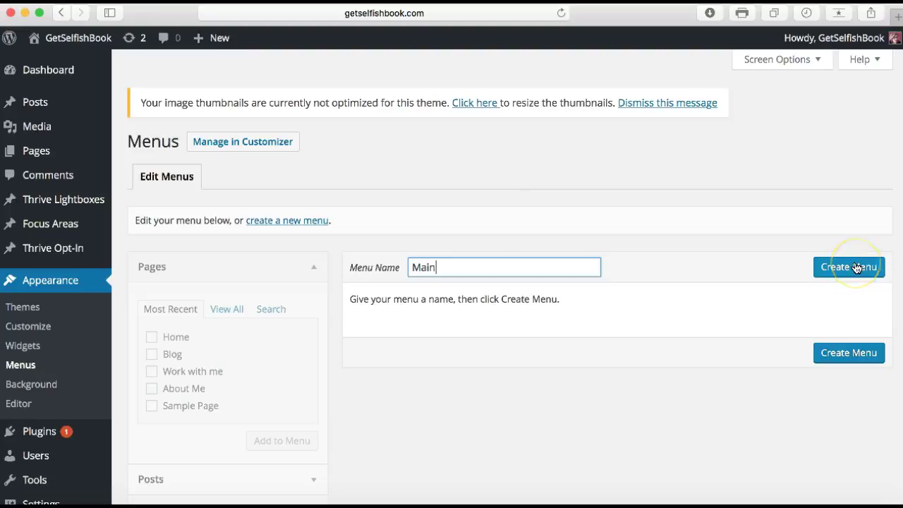
{"action": "left_click", "coordinate": [833, 264]}
{"action": "left_click", "coordinate": [833, 268]}
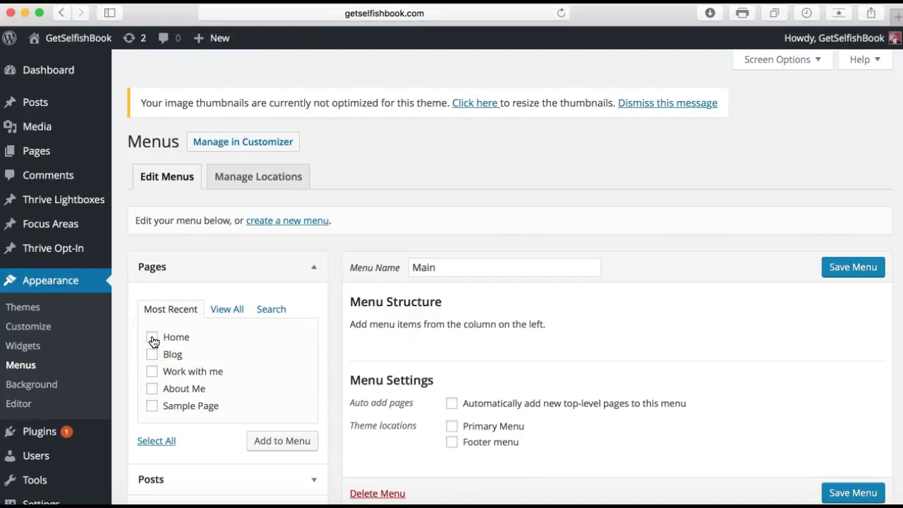
Step: Add the Home, Blog, Work with me and About Me pages to the Main menu
{"action": "left_click", "coordinate": [152, 338]}
{"action": "left_click", "coordinate": [151, 356]}
{"action": "left_click", "coordinate": [152, 388]}
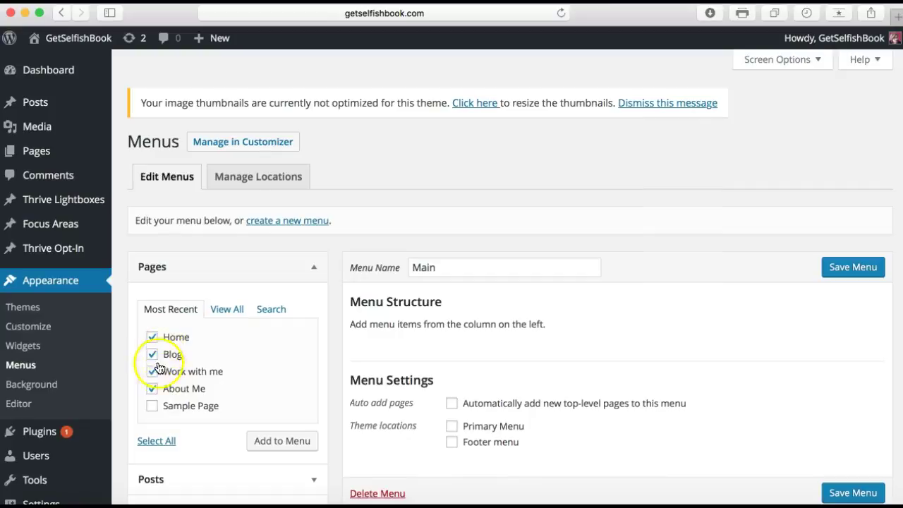
{"action": "left_click", "coordinate": [286, 443]}
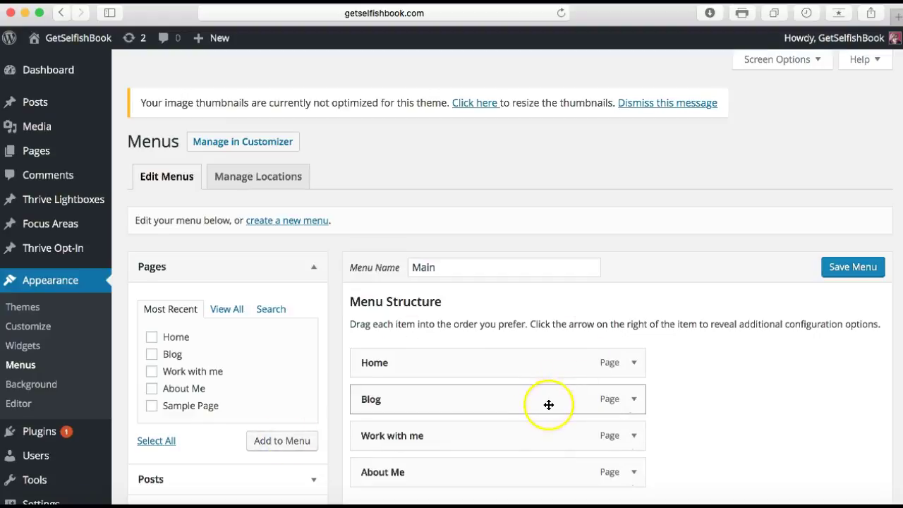
Step: Reorder the Main menu as top-level items Home, Work with me, About Me, Blog, and save it
{"action": "left_click", "coordinate": [443, 438]}
{"action": "left_click_drag", "start_coordinate": [442, 438], "coordinate": [439, 393]}
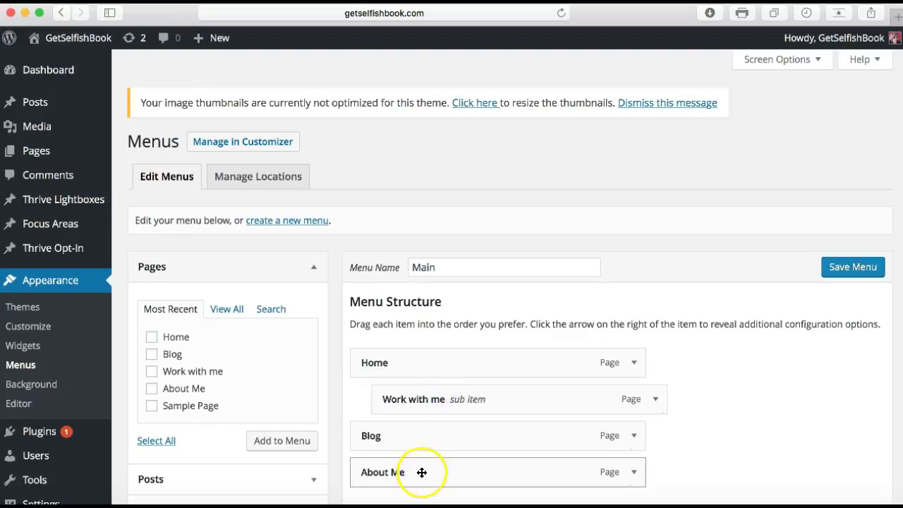
{"action": "left_click", "coordinate": [444, 396]}
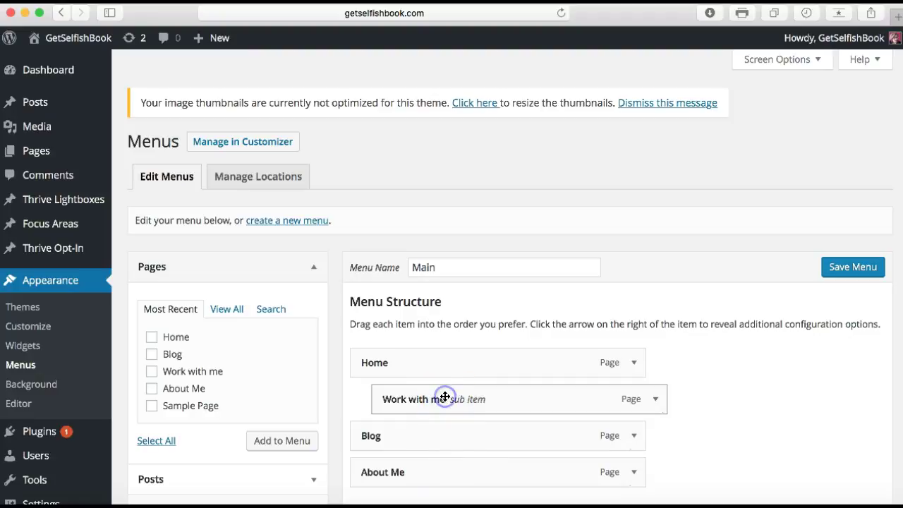
{"action": "left_click_drag", "start_coordinate": [444, 396], "coordinate": [407, 395]}
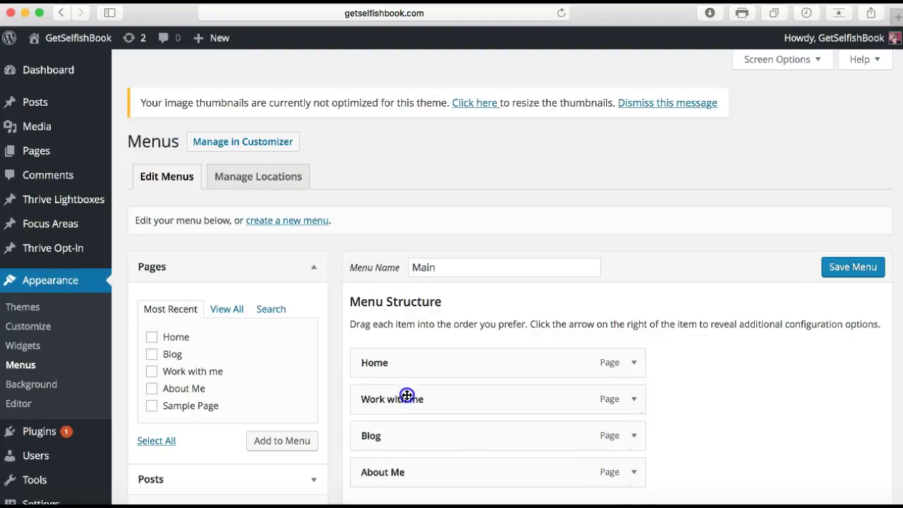
{"action": "left_click_drag", "start_coordinate": [465, 473], "coordinate": [457, 435]}
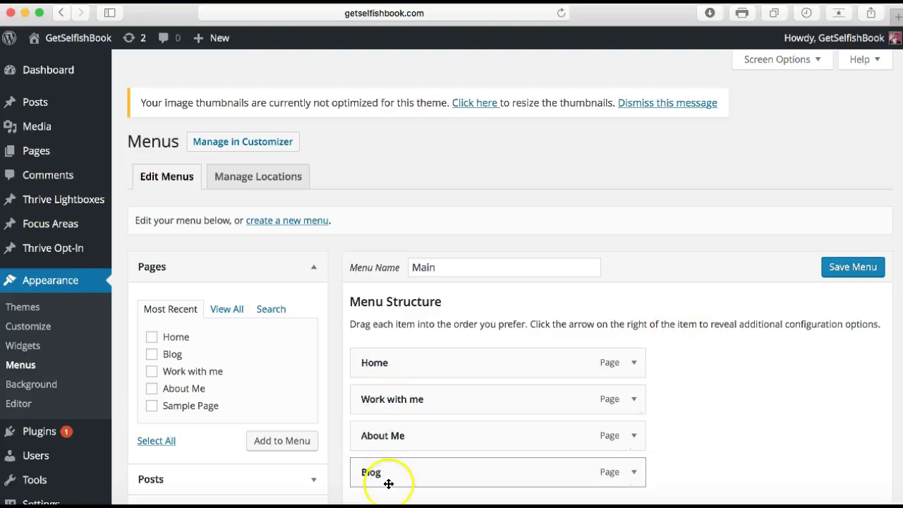
{"action": "left_click", "coordinate": [847, 270]}
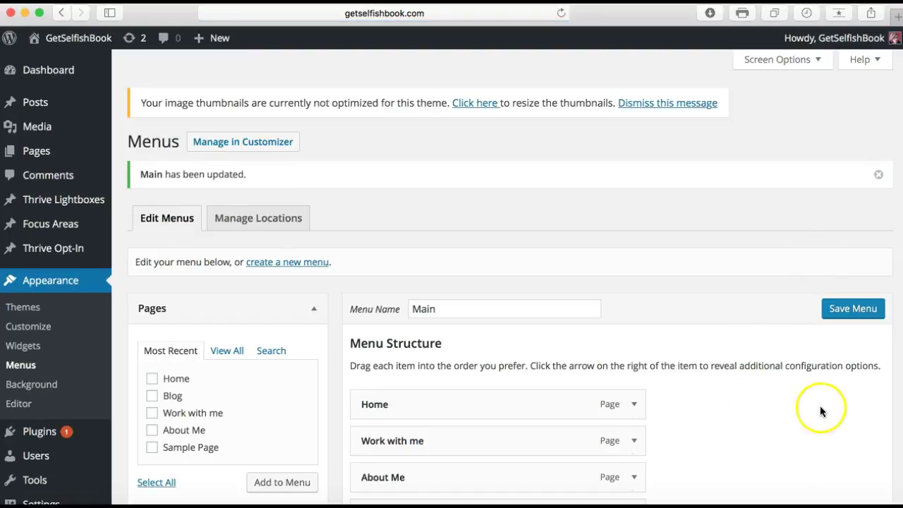
Step: Assign the Main menu to the Primary Menu theme location and save it
{"action": "scroll", "coordinate": [820, 410], "scroll_direction": "down", "scroll_amount": 5}
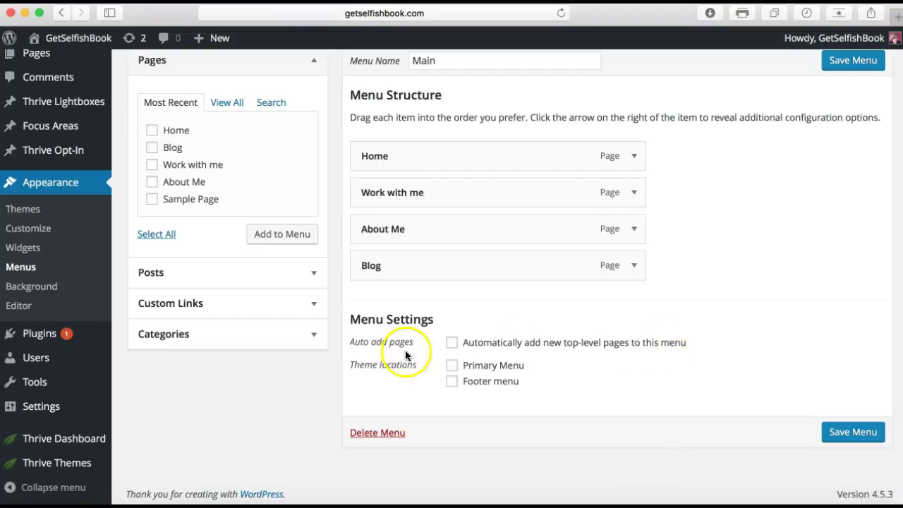
{"action": "left_click", "coordinate": [452, 366]}
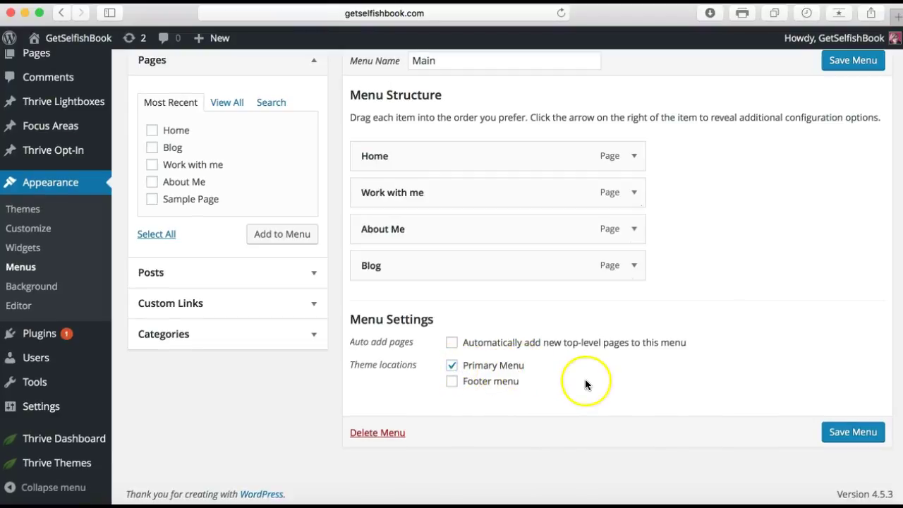
{"action": "left_click", "coordinate": [860, 434]}
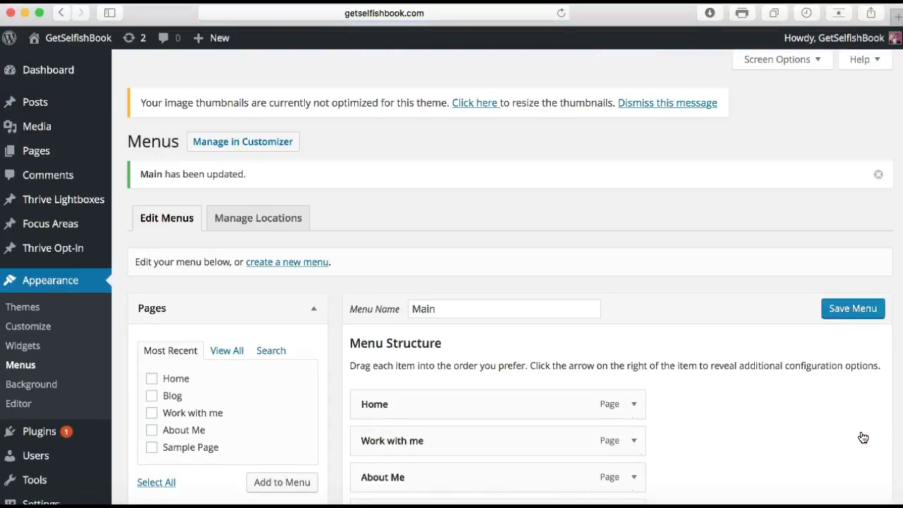
Step: View the Home page from the list of all pages and check the site's Work with me, About Me, Blog and Home navigation links
{"action": "mouse_move", "coordinate": [32, 151]}
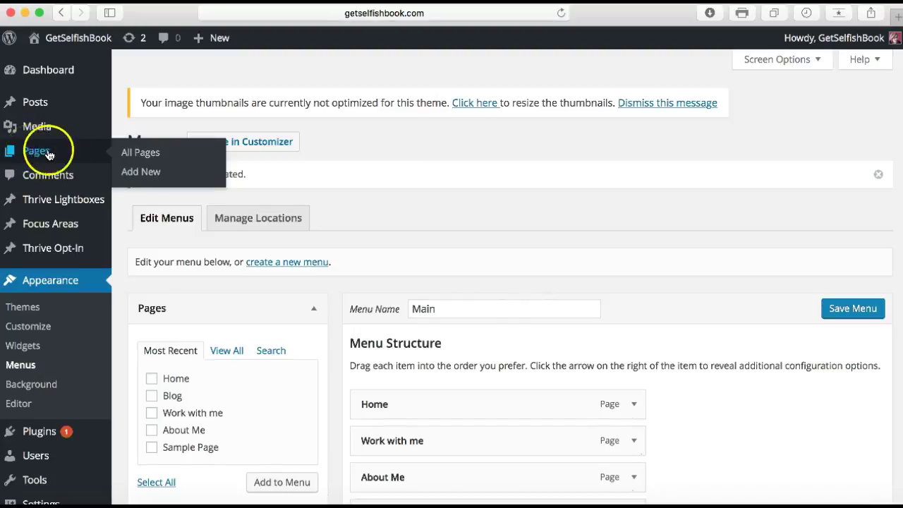
{"action": "left_click", "coordinate": [131, 159]}
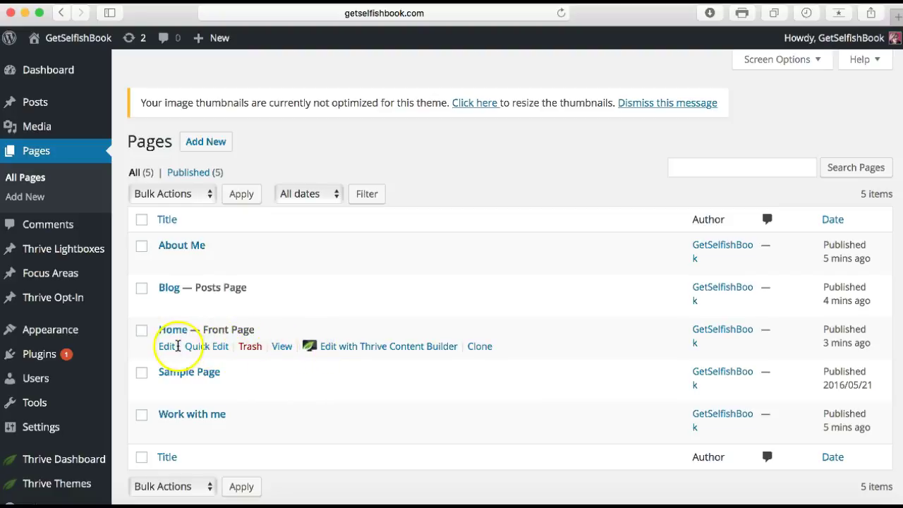
{"action": "left_click", "coordinate": [276, 352]}
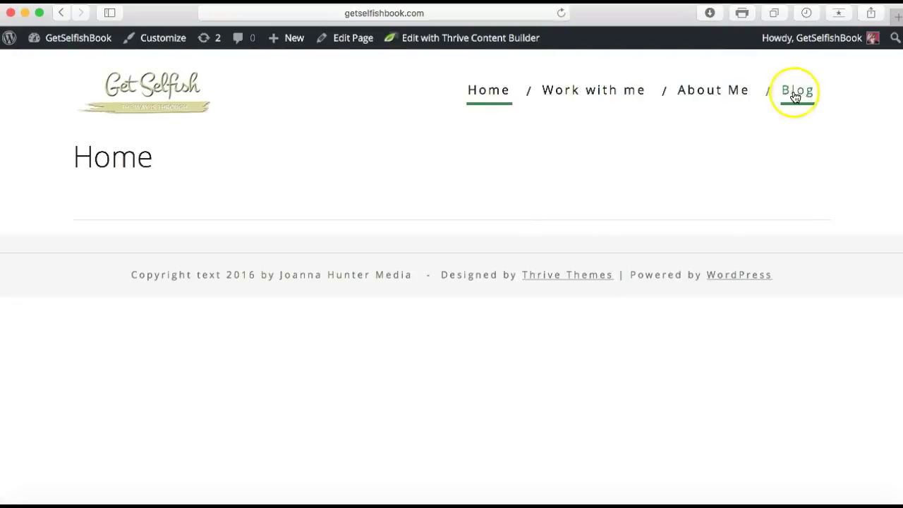
{"action": "left_click", "coordinate": [585, 93]}
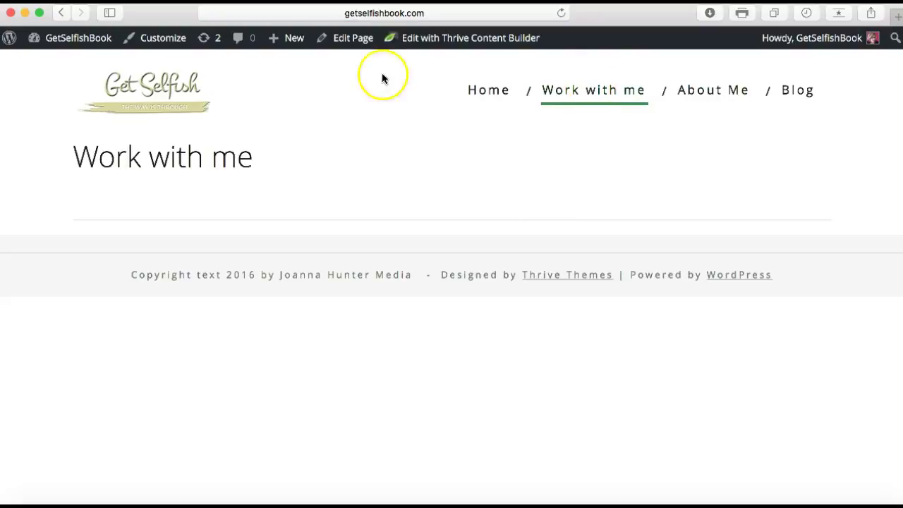
{"action": "left_click", "coordinate": [709, 93]}
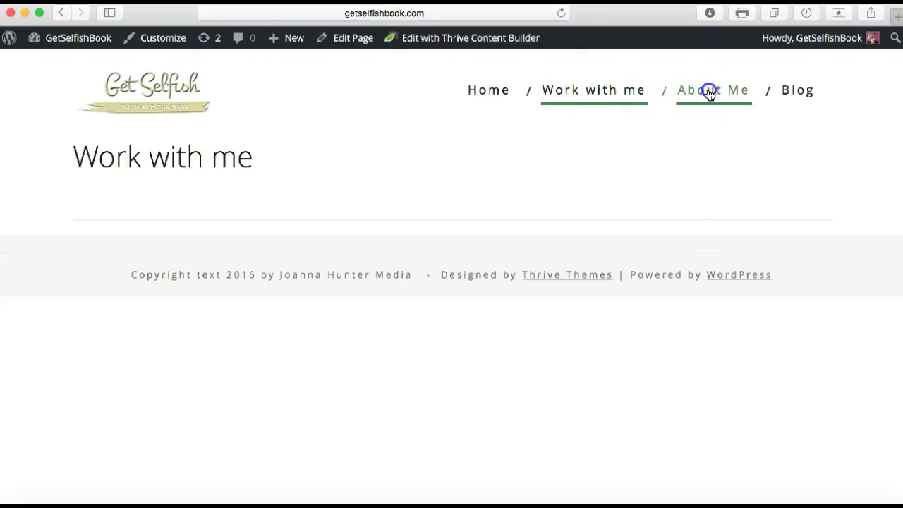
{"action": "left_click", "coordinate": [798, 91]}
{"action": "left_click", "coordinate": [497, 97]}
{"action": "left_click", "coordinate": [799, 92]}
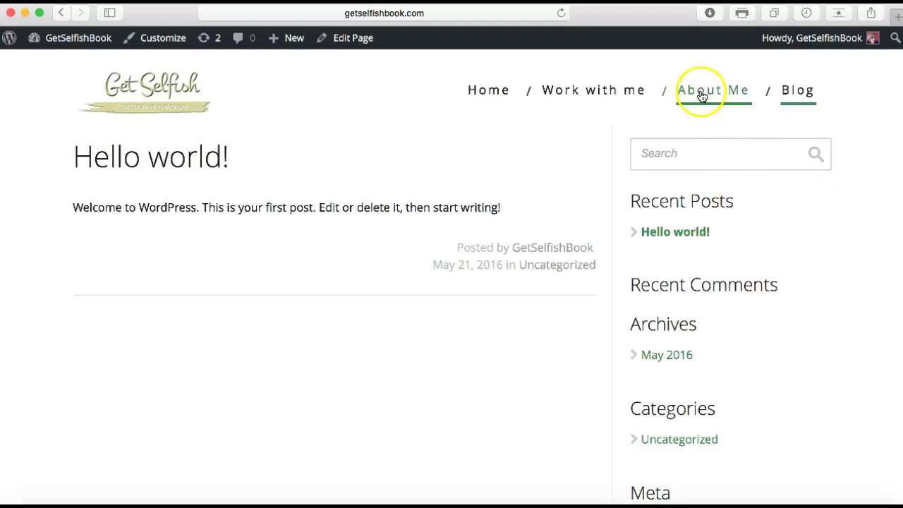
{"action": "left_click", "coordinate": [500, 93]}
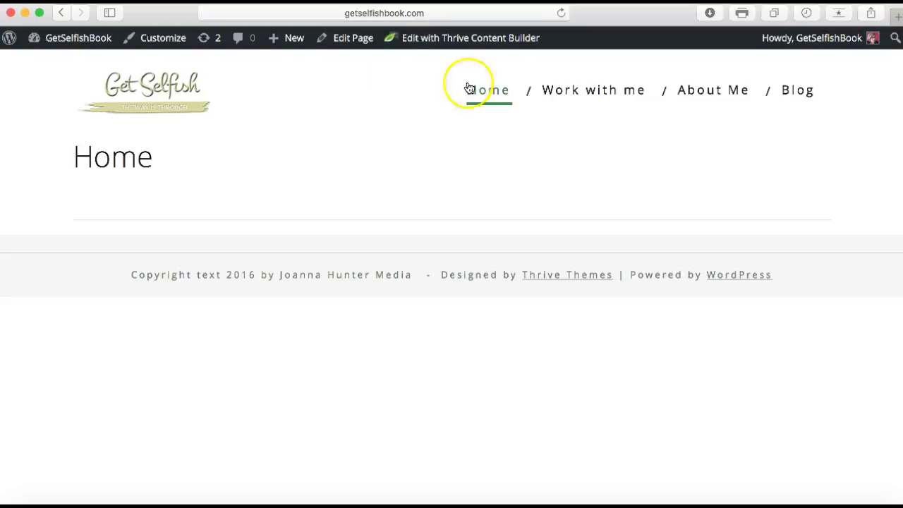
Step: Open the Home page in Thrive Content Builder and insert the test-logo4.png image from the media library below the title
{"action": "left_click", "coordinate": [434, 44]}
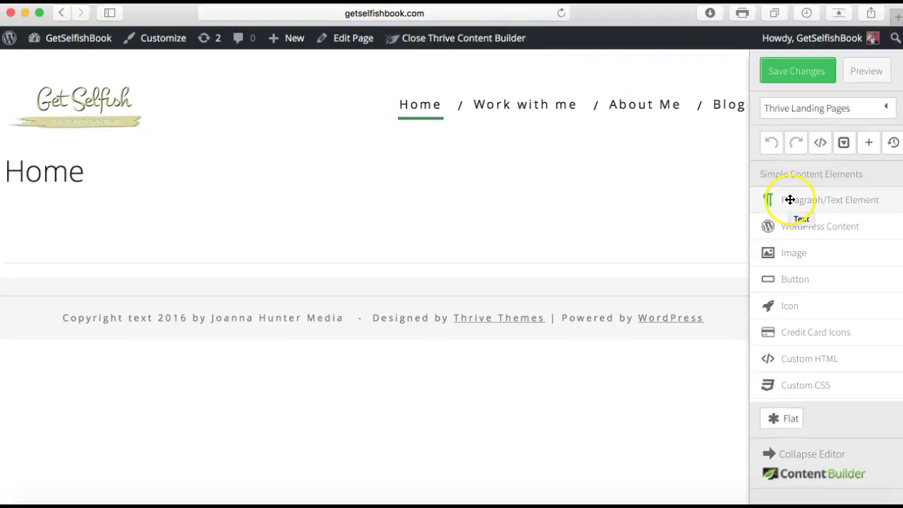
{"action": "left_click_drag", "start_coordinate": [788, 253], "coordinate": [335, 218]}
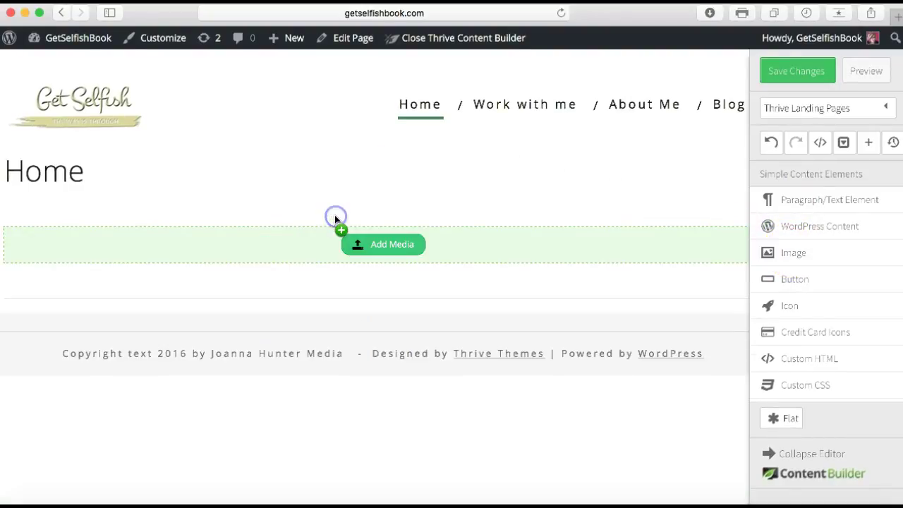
{"action": "left_click", "coordinate": [391, 244]}
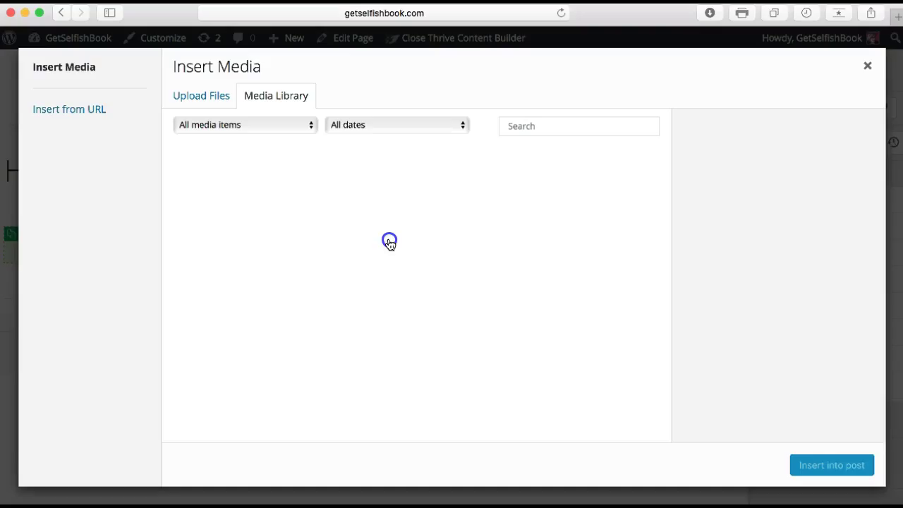
{"action": "left_click", "coordinate": [422, 198]}
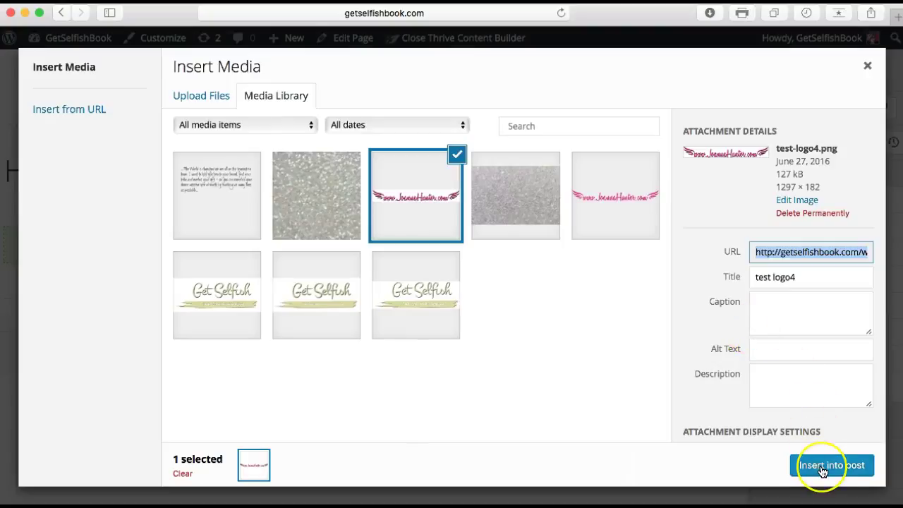
{"action": "left_click", "coordinate": [821, 471]}
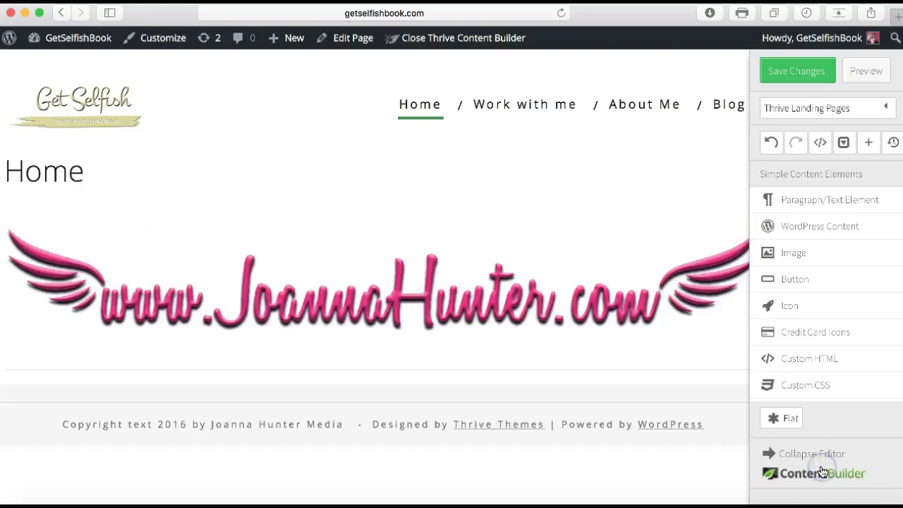
Step: Center the inserted logo image on the Home page and reduce its size to 465 px
{"action": "left_click", "coordinate": [578, 297]}
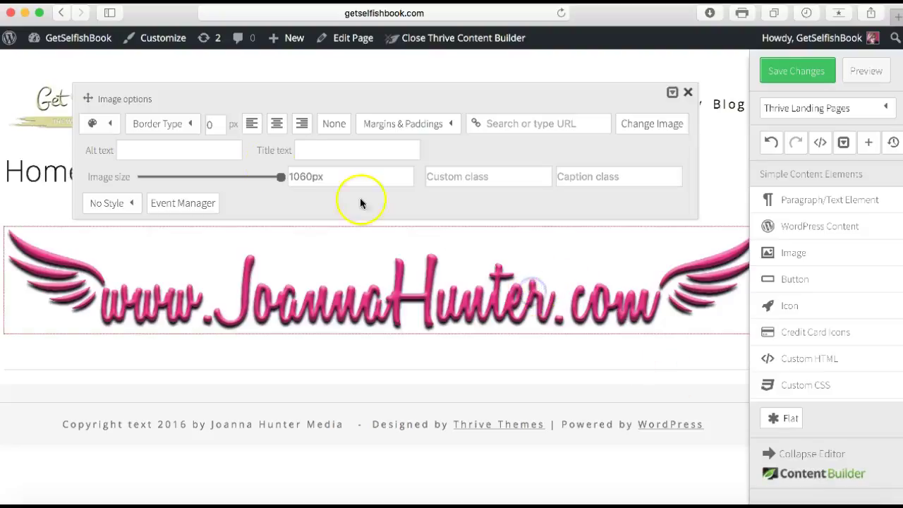
{"action": "left_click", "coordinate": [280, 124]}
{"action": "left_click", "coordinate": [281, 178]}
{"action": "left_click_drag", "start_coordinate": [282, 182], "coordinate": [203, 190]}
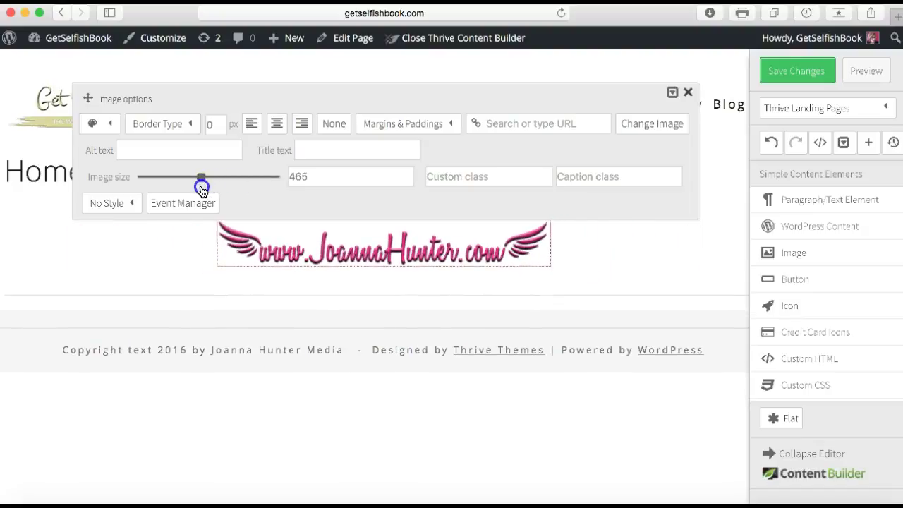
Step: Add a text element reading "Hi welcome....." below the logo image and save the page changes
{"action": "left_click", "coordinate": [783, 199]}
{"action": "left_click_drag", "start_coordinate": [783, 200], "coordinate": [460, 284]}
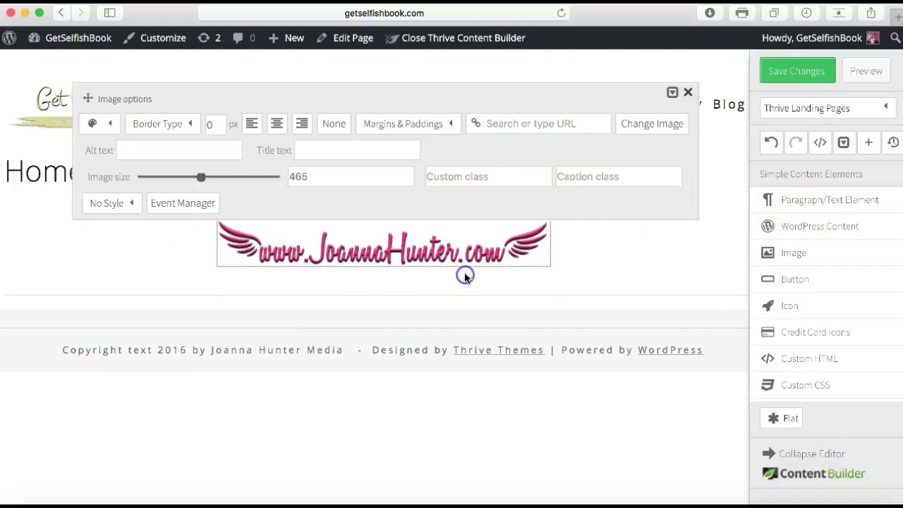
{"action": "left_click", "coordinate": [688, 92]}
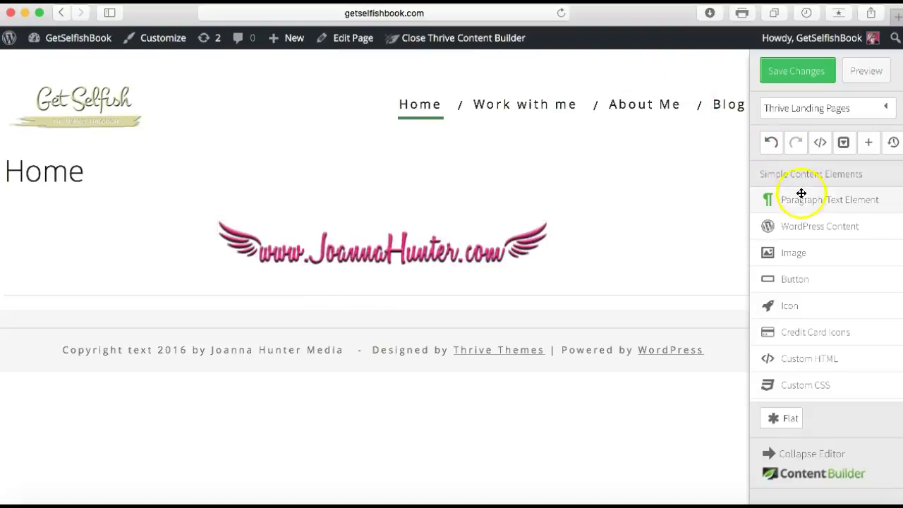
{"action": "left_click_drag", "start_coordinate": [804, 200], "coordinate": [346, 279]}
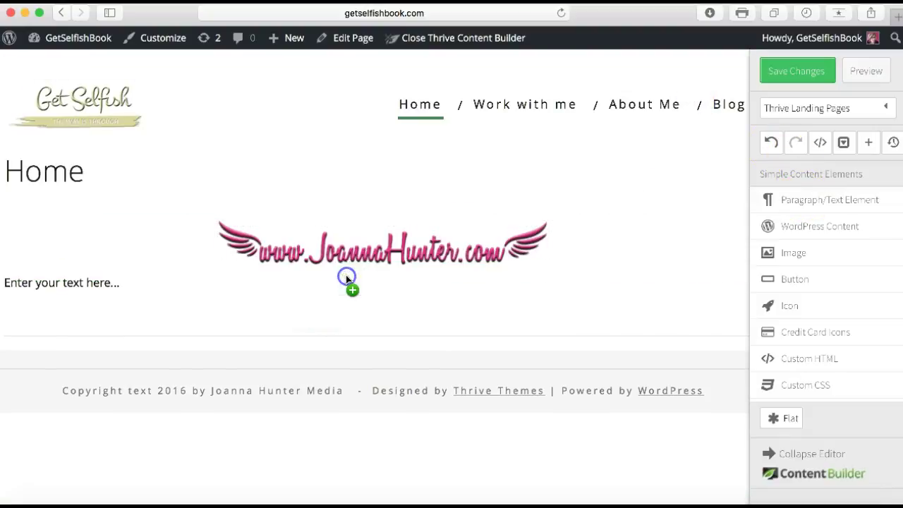
{"action": "left_click", "coordinate": [66, 283]}
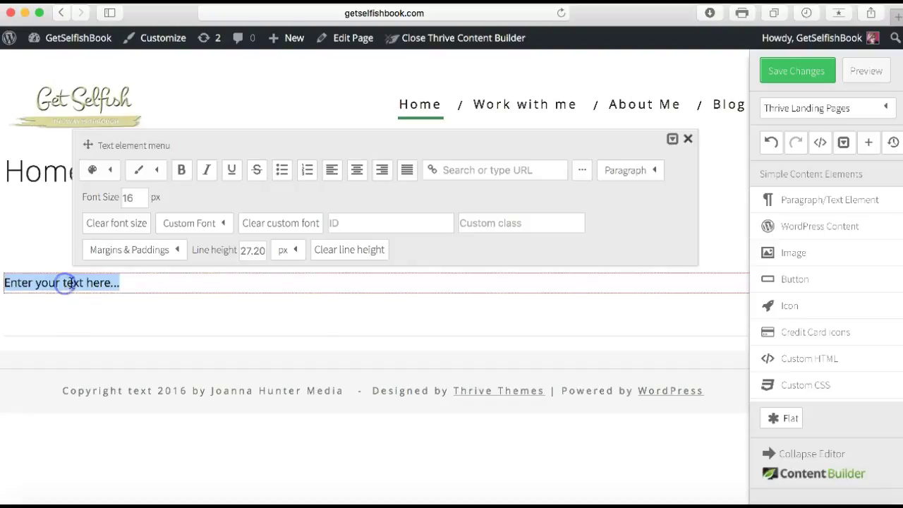
{"action": "left_click", "coordinate": [135, 159]}
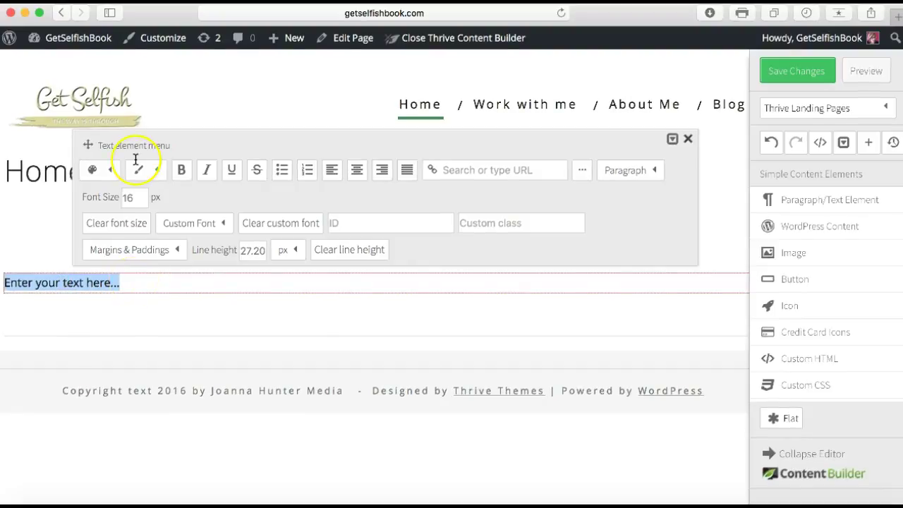
{"action": "type", "text": "Hi welcome.."}
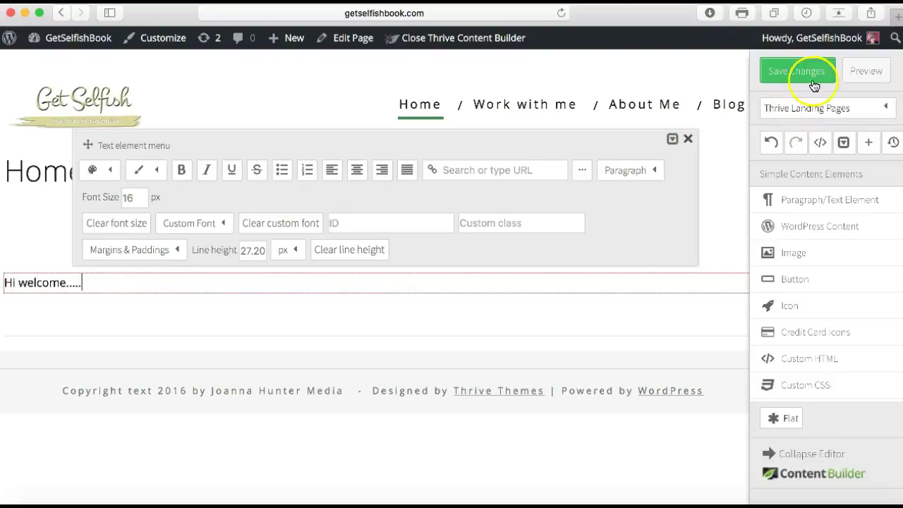
{"action": "left_click", "coordinate": [688, 139]}
{"action": "left_click", "coordinate": [782, 72]}
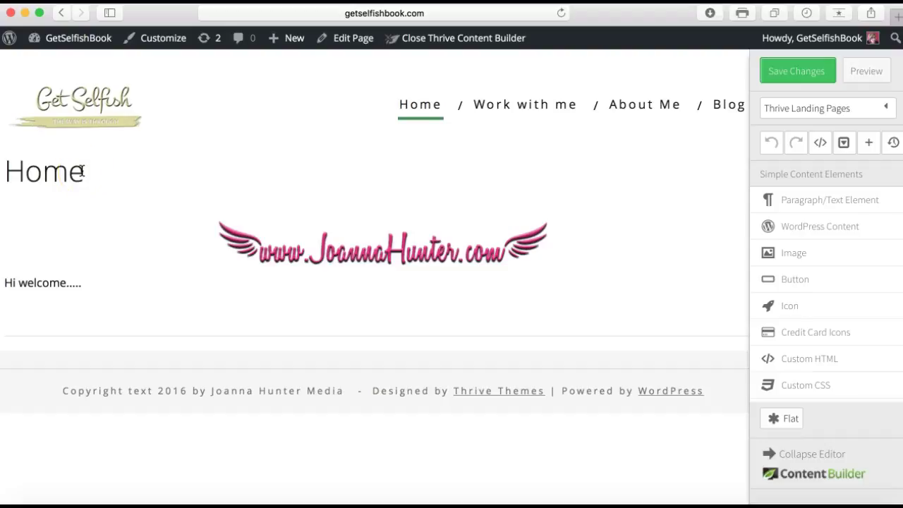
Step: Set Page Title to Hide in the Home page's Thrive Theme display options and update the page
{"action": "left_click", "coordinate": [356, 42]}
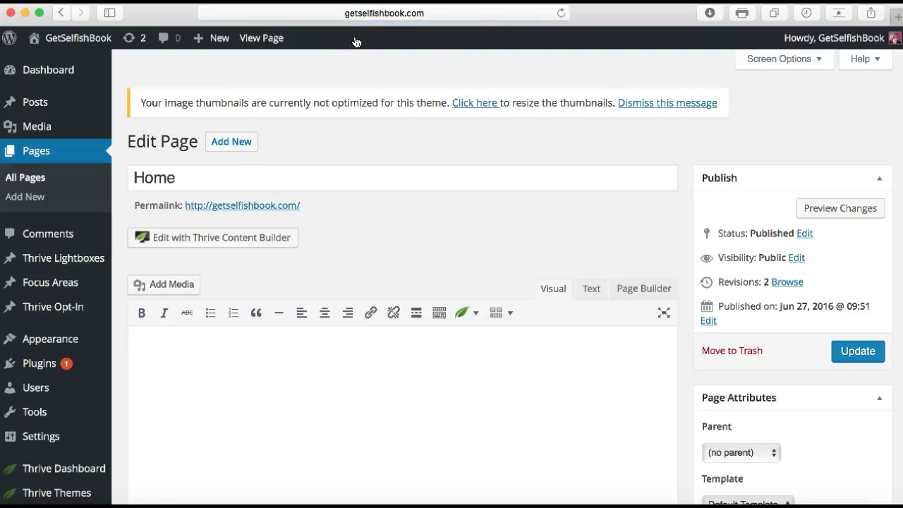
{"action": "scroll", "coordinate": [615, 243], "scroll_direction": "down", "scroll_amount": 10}
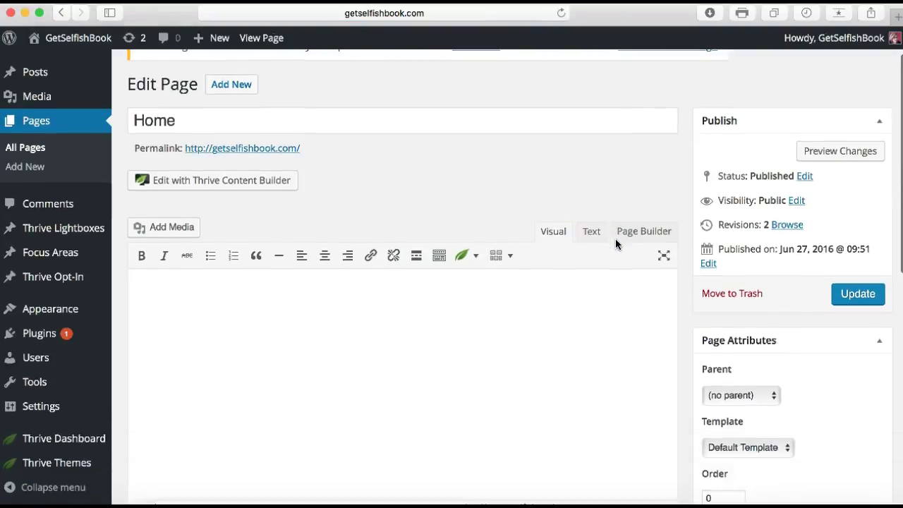
{"action": "scroll", "coordinate": [615, 244], "scroll_direction": "down", "scroll_amount": 3}
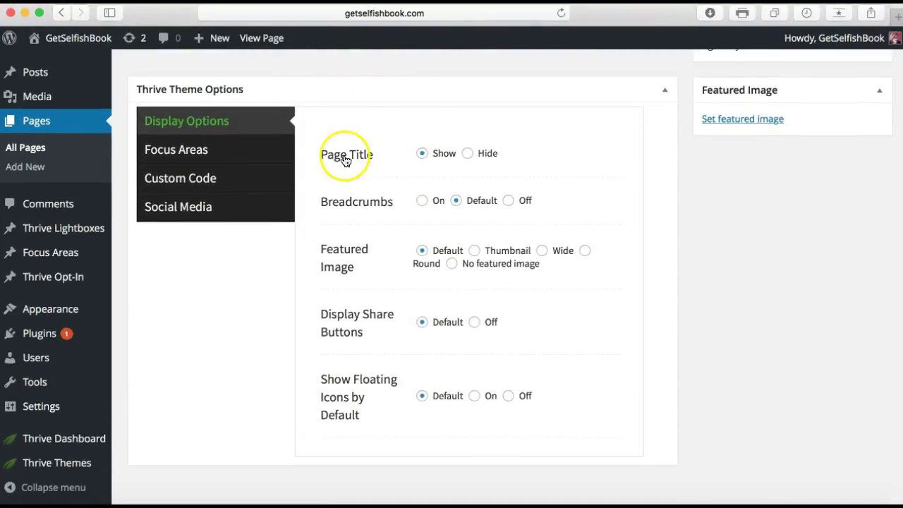
{"action": "left_click", "coordinate": [468, 154]}
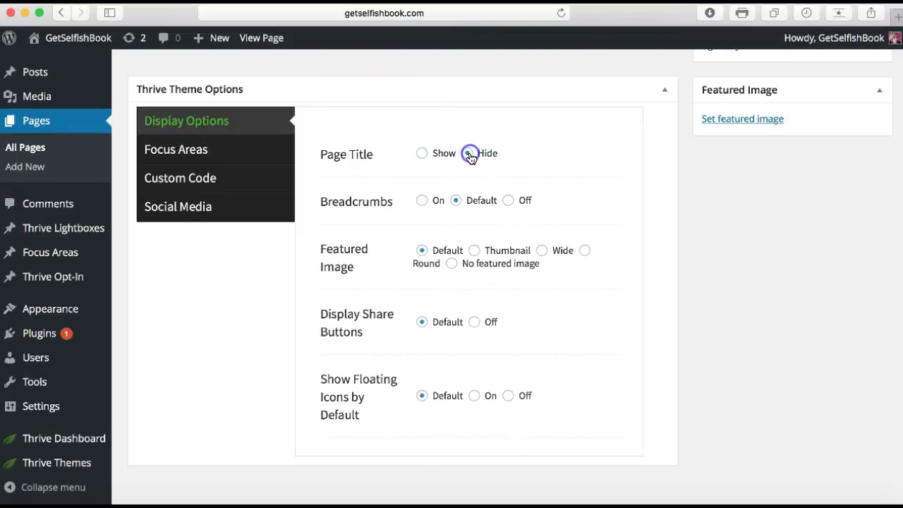
{"action": "left_click", "coordinate": [600, 145]}
{"action": "left_click", "coordinate": [706, 279]}
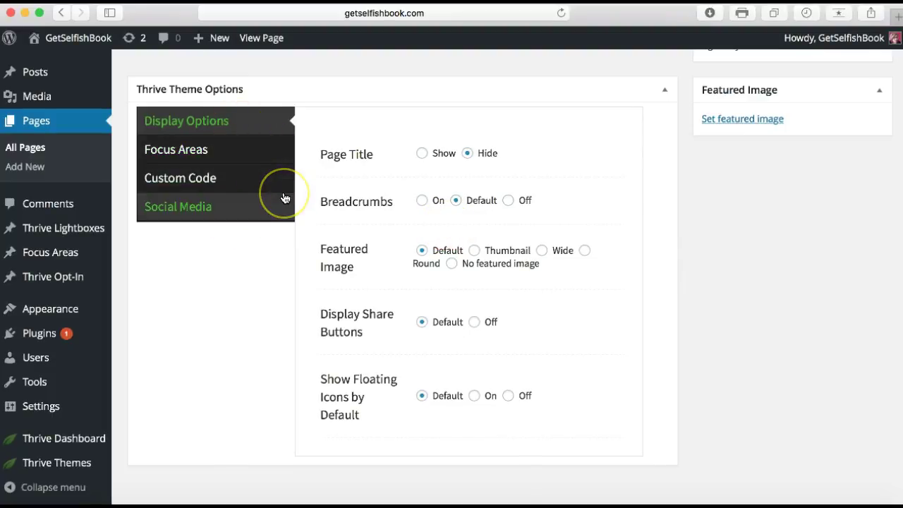
{"action": "scroll", "coordinate": [284, 198], "scroll_direction": "up", "scroll_amount": 5}
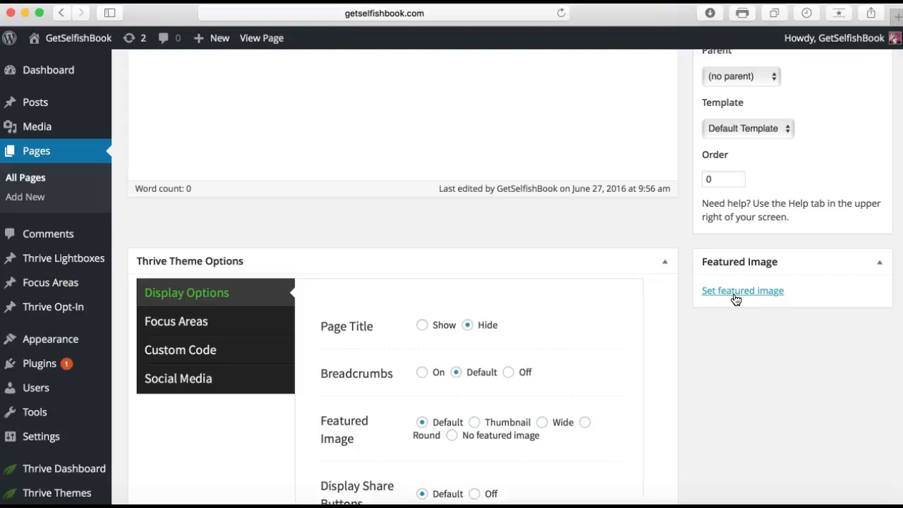
{"action": "scroll", "coordinate": [736, 300], "scroll_direction": "up", "scroll_amount": 8}
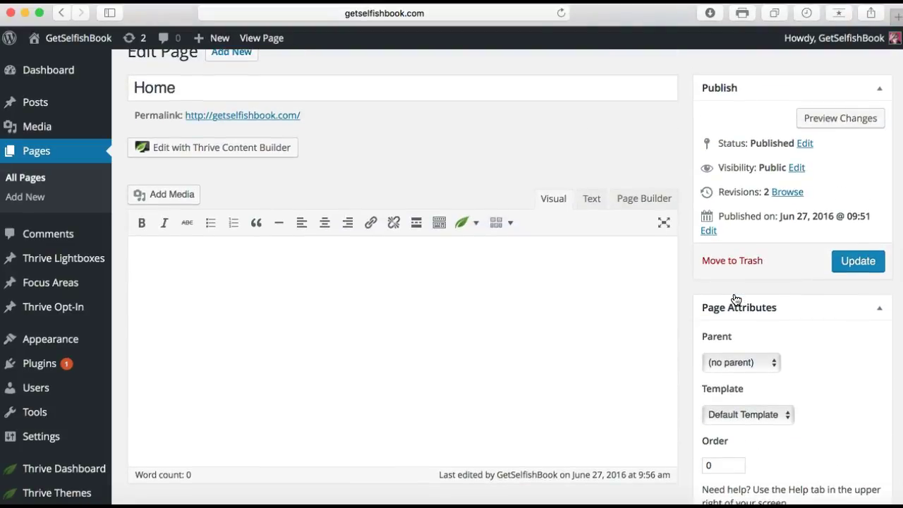
{"action": "scroll", "coordinate": [740, 286], "scroll_direction": "up", "scroll_amount": 2}
{"action": "left_click", "coordinate": [854, 318]}
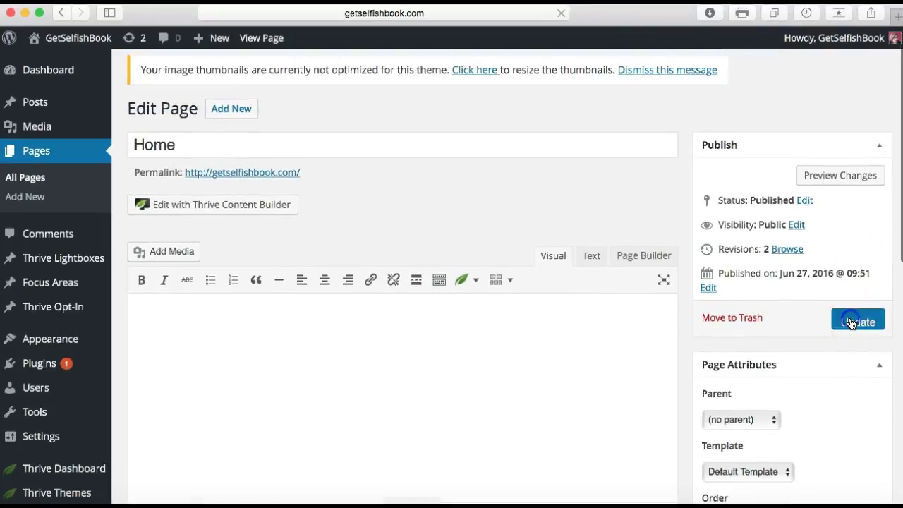
Step: Reopen the Home page in Thrive Content Builder
{"action": "left_click", "coordinate": [347, 262]}
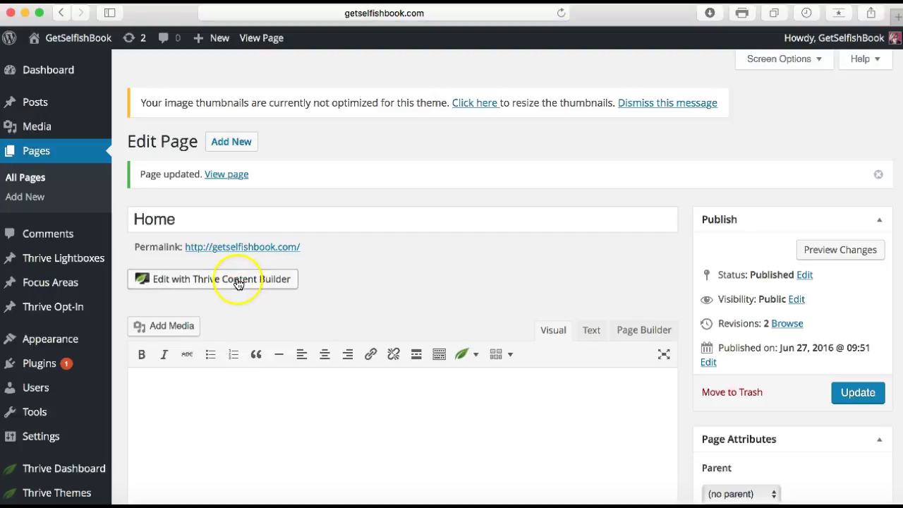
{"action": "left_click", "coordinate": [238, 282]}
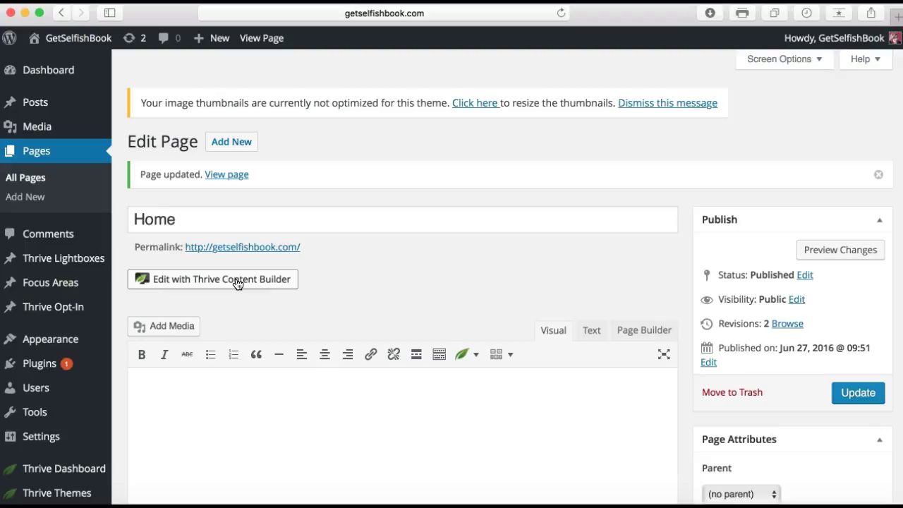
{"action": "left_click", "coordinate": [246, 279]}
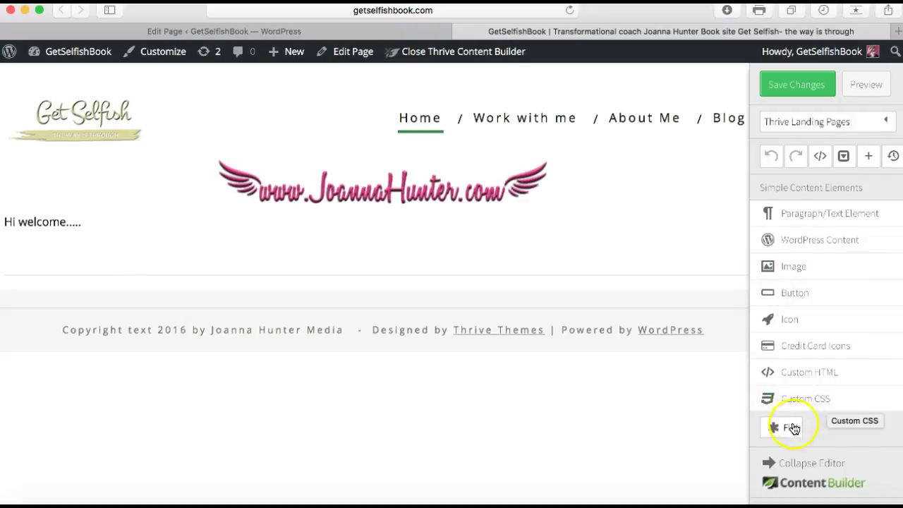
Step: Load the Author Focused Homepage template from the default Thrive landing pages onto the Home page
{"action": "left_click", "coordinate": [888, 123]}
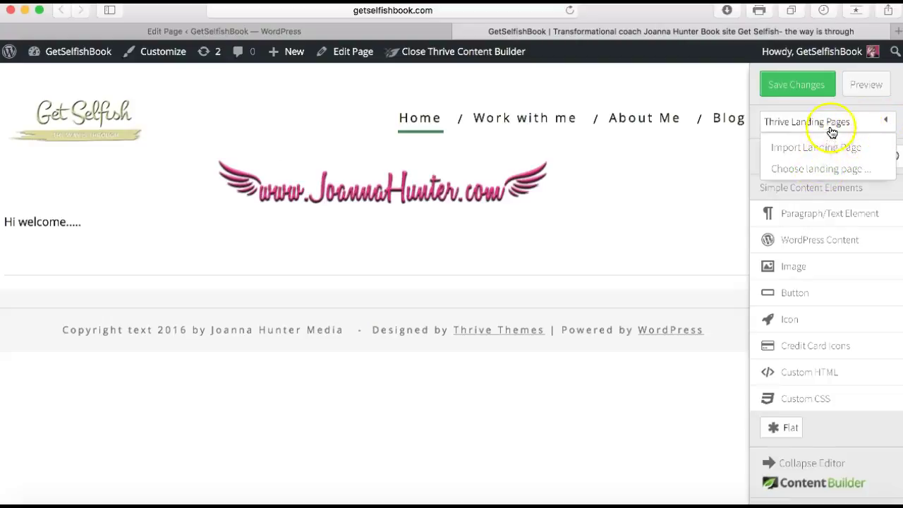
{"action": "left_click", "coordinate": [823, 170]}
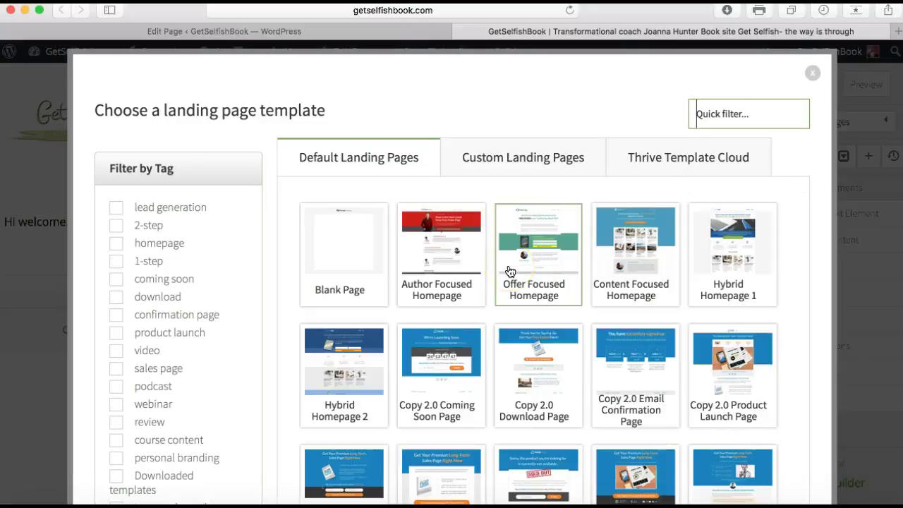
{"action": "left_click", "coordinate": [457, 288]}
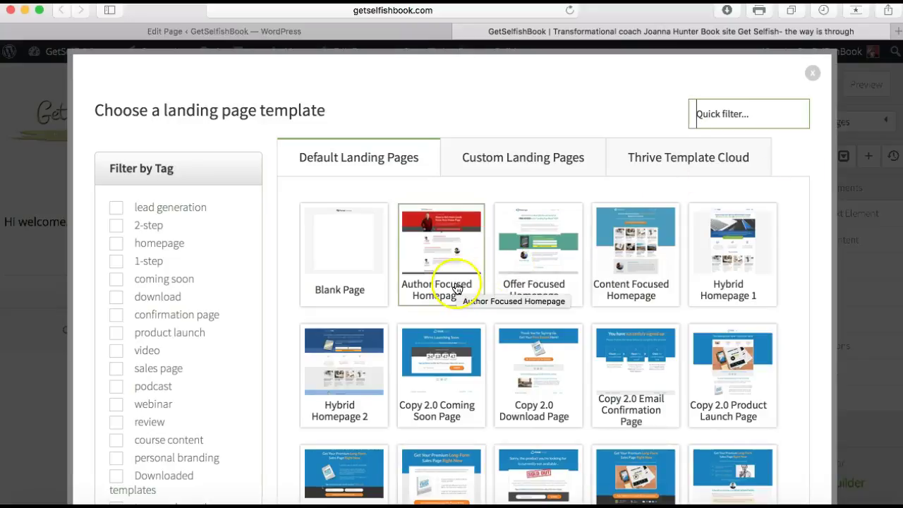
{"action": "left_click", "coordinate": [373, 269]}
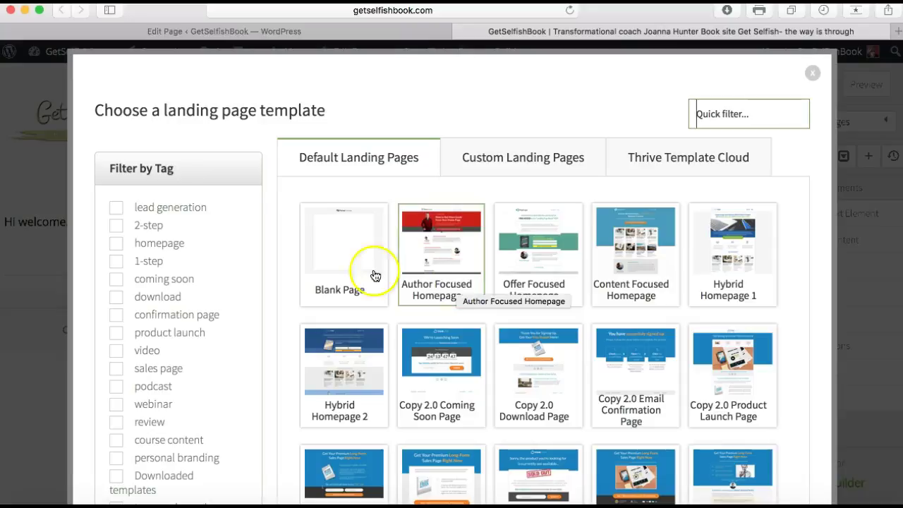
{"action": "left_click", "coordinate": [359, 256]}
{"action": "left_click", "coordinate": [659, 369]}
{"action": "left_click", "coordinate": [521, 259]}
{"action": "left_click", "coordinate": [434, 255]}
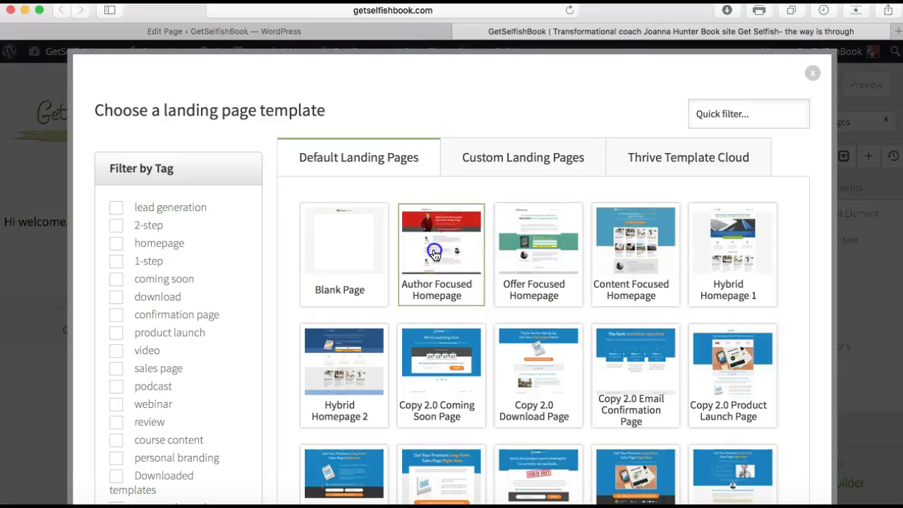
{"action": "left_click", "coordinate": [818, 313]}
{"action": "scroll", "coordinate": [818, 312], "scroll_direction": "down", "scroll_amount": 5}
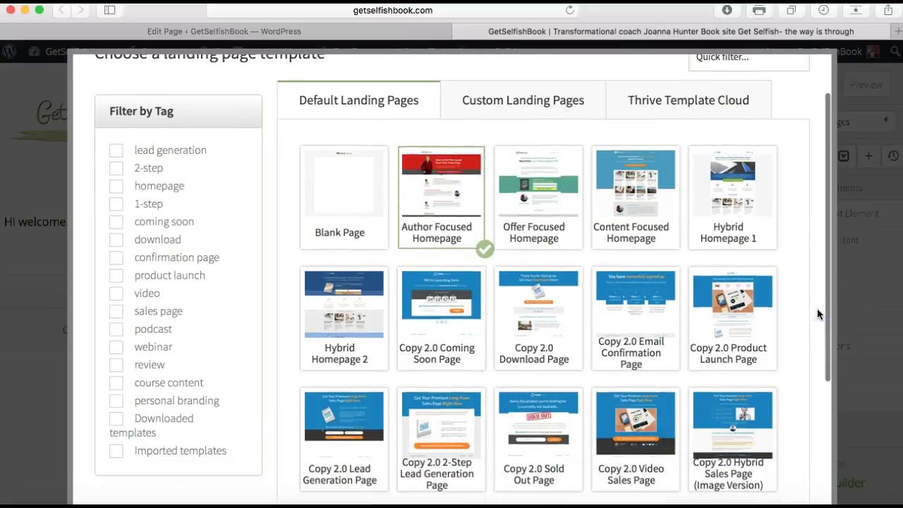
{"action": "left_click", "coordinate": [766, 446]}
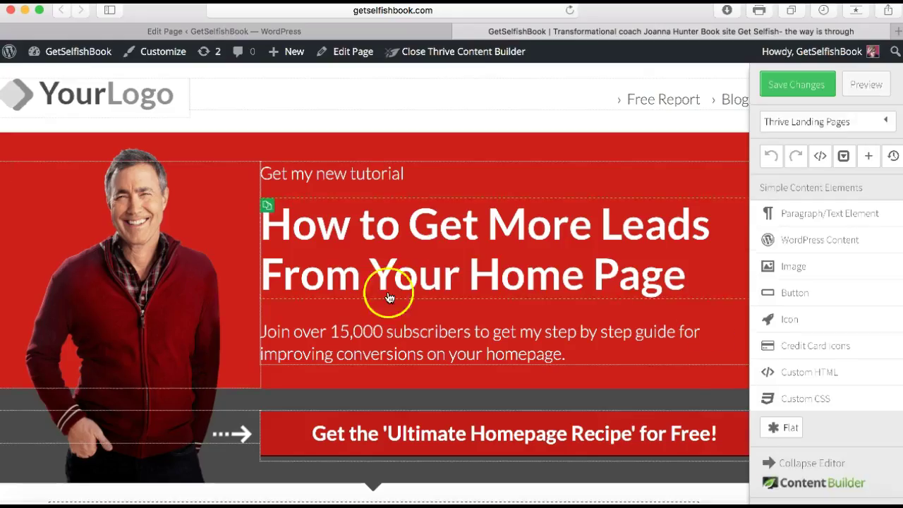
Step: Replace the header's placeholder logo with the Get-Selfish-Logo-Clear-Background.jpg image from the media library
{"action": "scroll", "coordinate": [338, 303], "scroll_direction": "down", "scroll_amount": 2}
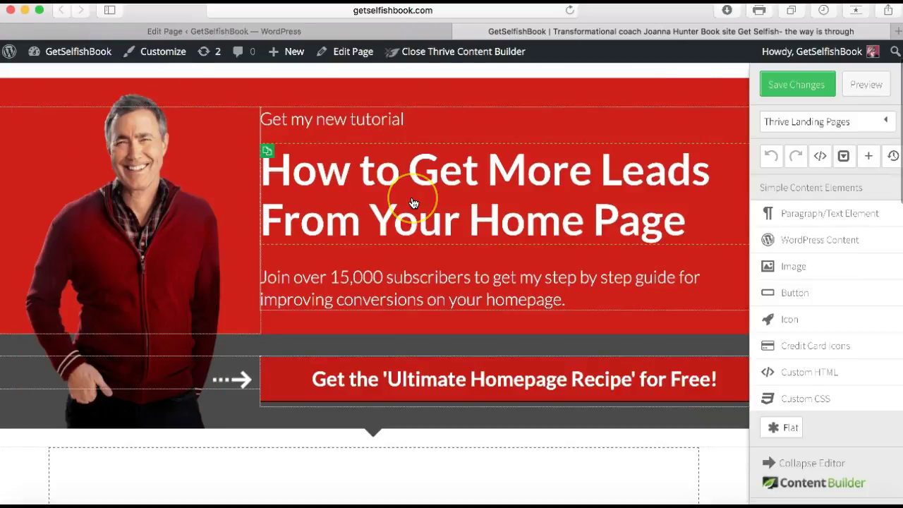
{"action": "scroll", "coordinate": [413, 203], "scroll_direction": "up", "scroll_amount": 2}
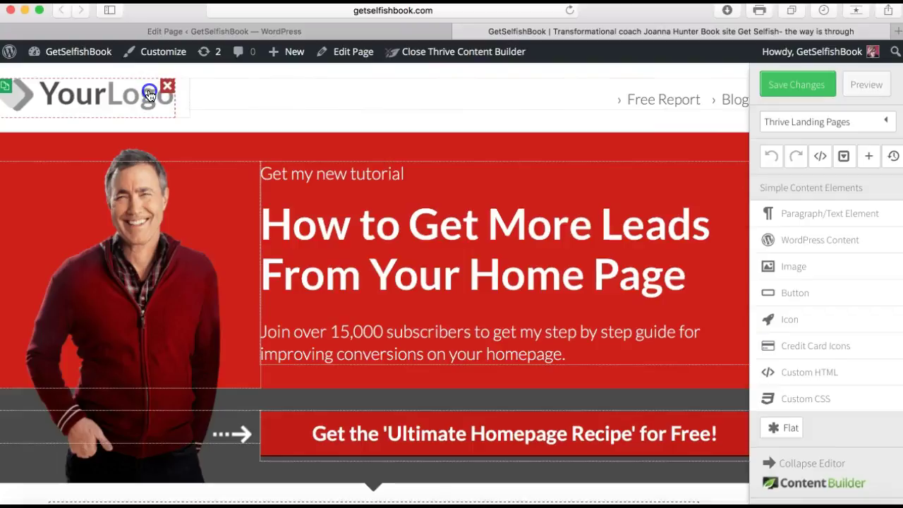
{"action": "left_click", "coordinate": [149, 91]}
{"action": "left_click", "coordinate": [644, 163]}
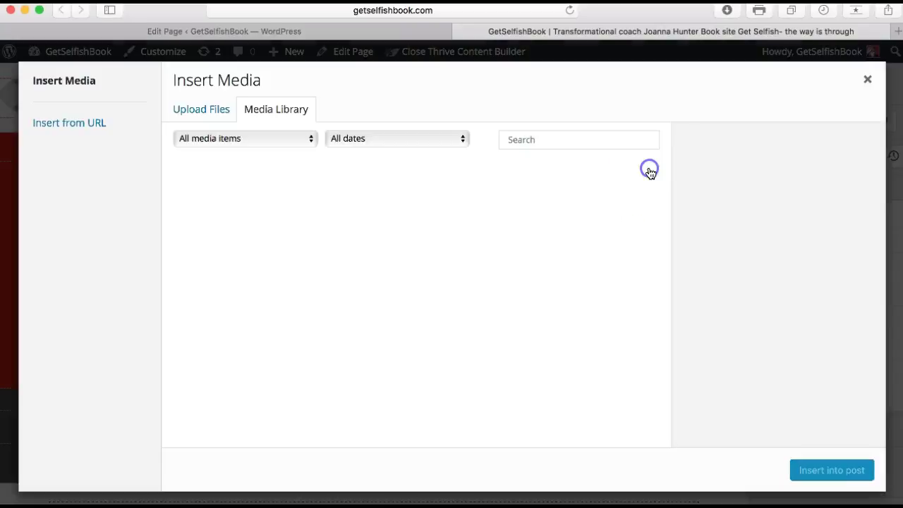
{"action": "left_click", "coordinate": [414, 225]}
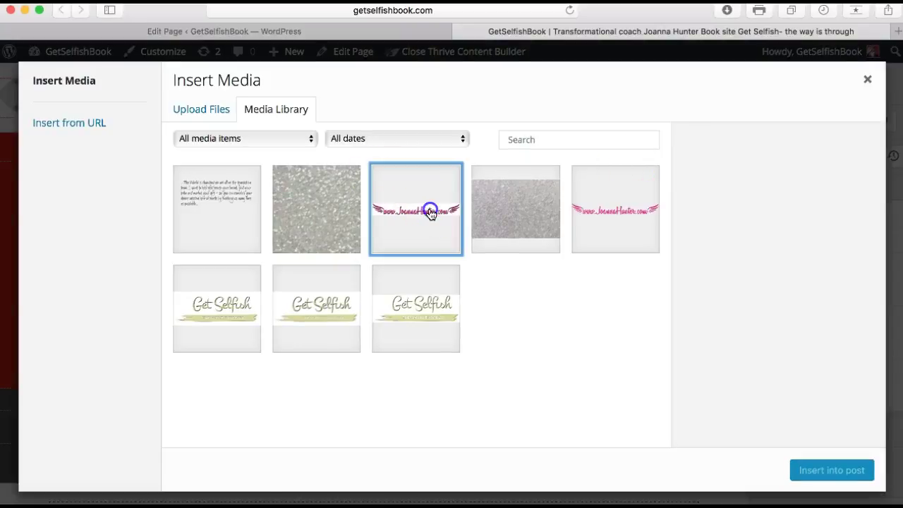
{"action": "left_click", "coordinate": [442, 309]}
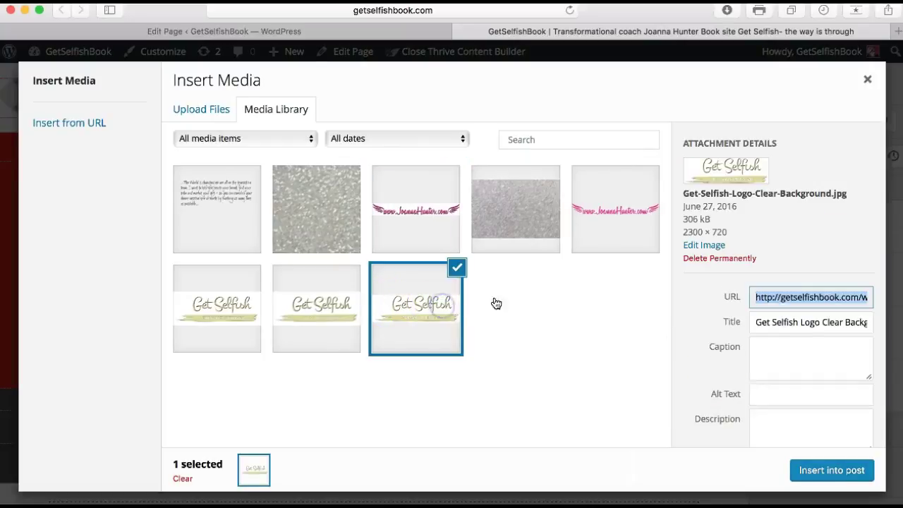
{"action": "left_click", "coordinate": [804, 471]}
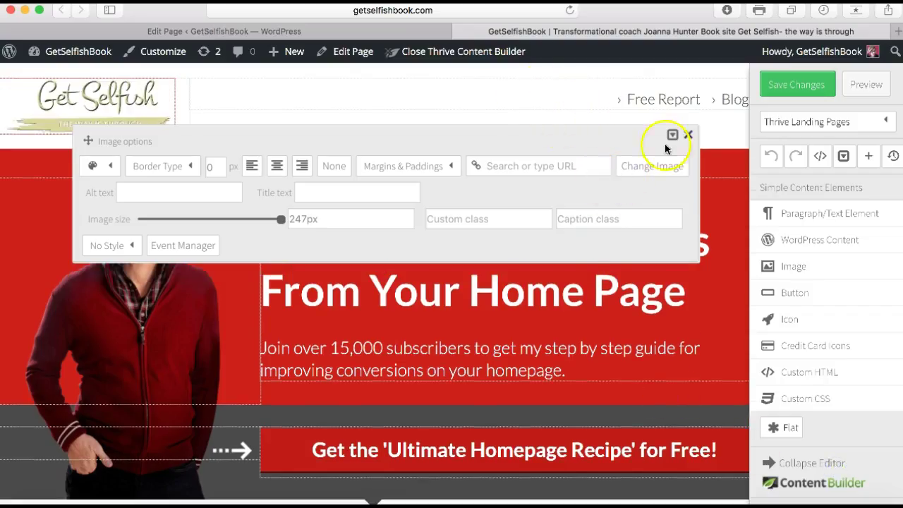
{"action": "left_click", "coordinate": [691, 138]}
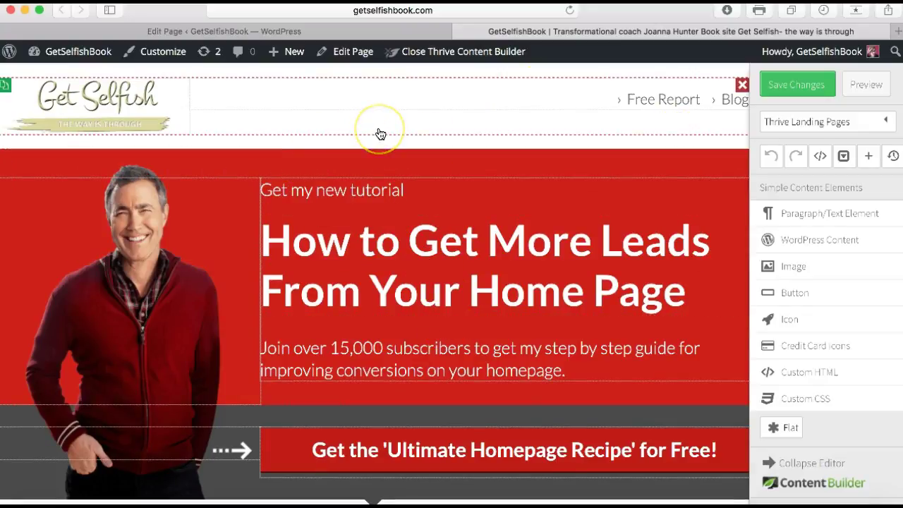
Step: Set the square silver glitter image from the media library as the background of the red hero page section
{"action": "left_click", "coordinate": [407, 167]}
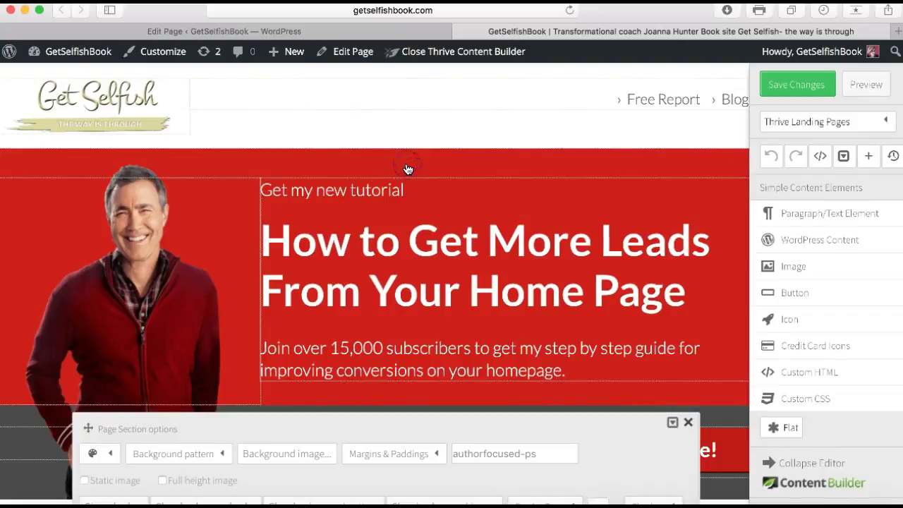
{"action": "left_click", "coordinate": [289, 459]}
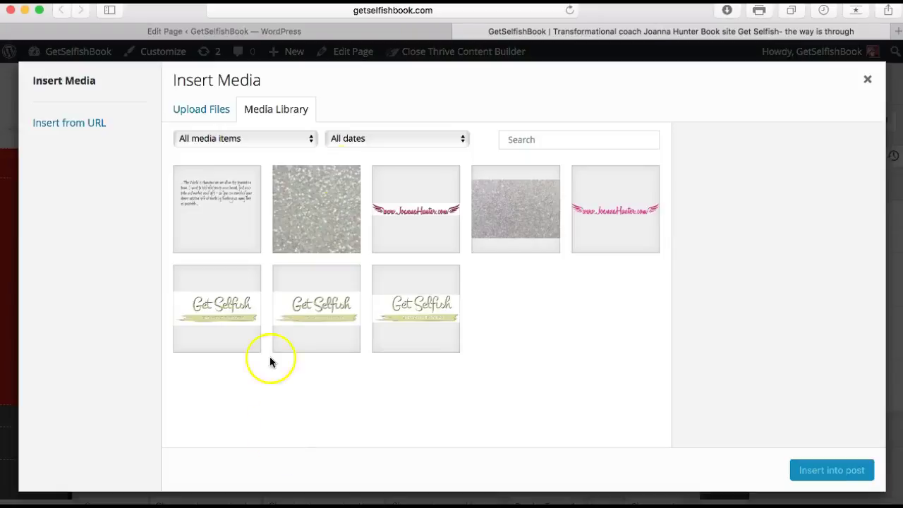
{"action": "left_click", "coordinate": [298, 220]}
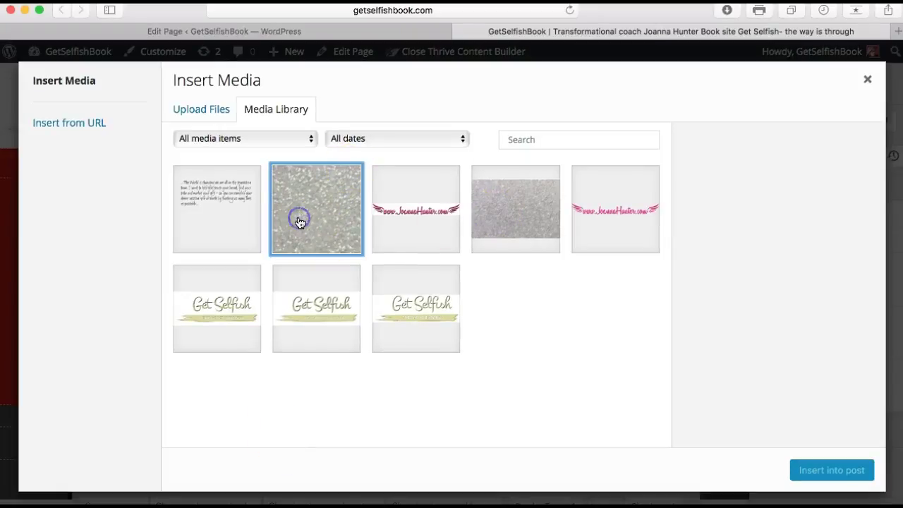
{"action": "left_click", "coordinate": [858, 479]}
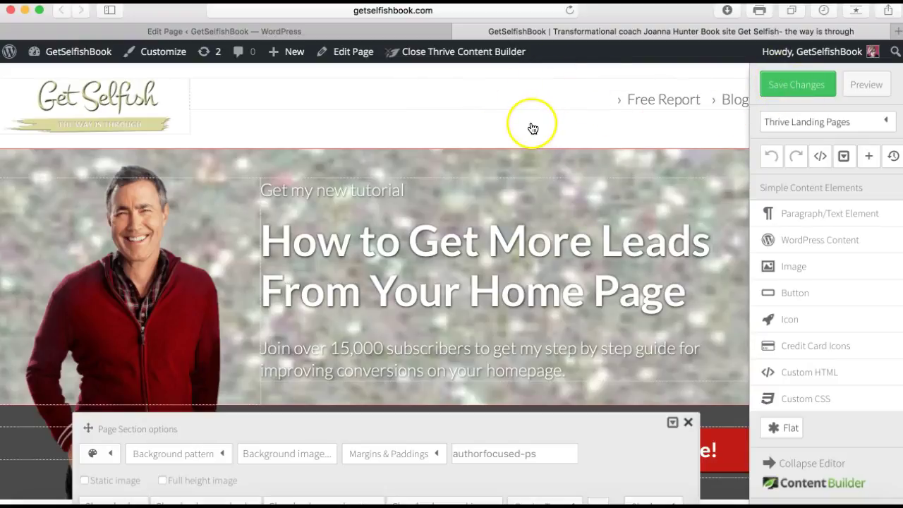
Step: Return to the WordPress dashboard and open the Thrive Themes page templates settings
{"action": "left_click", "coordinate": [80, 54]}
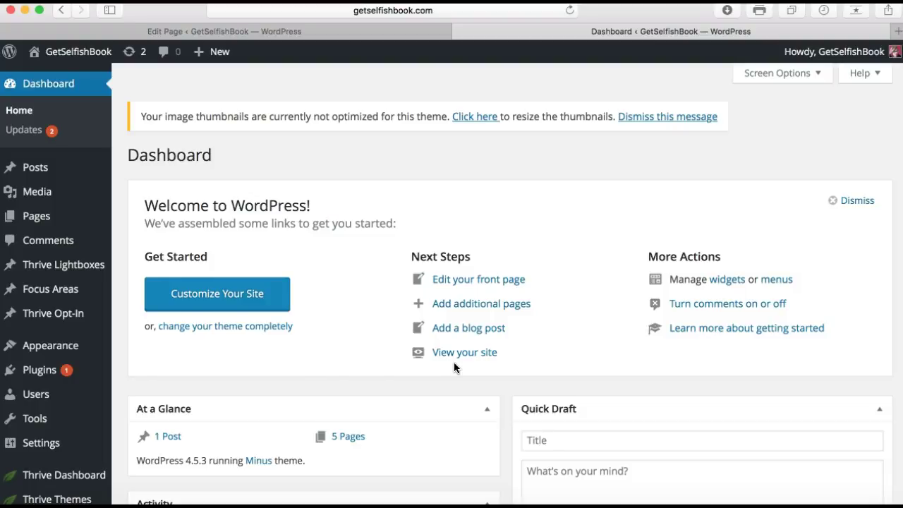
{"action": "mouse_move", "coordinate": [69, 498]}
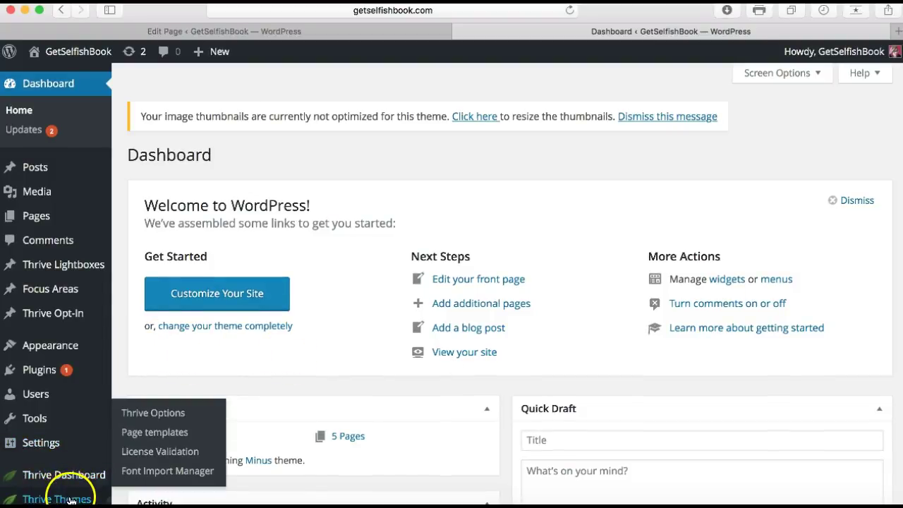
{"action": "left_click", "coordinate": [168, 433]}
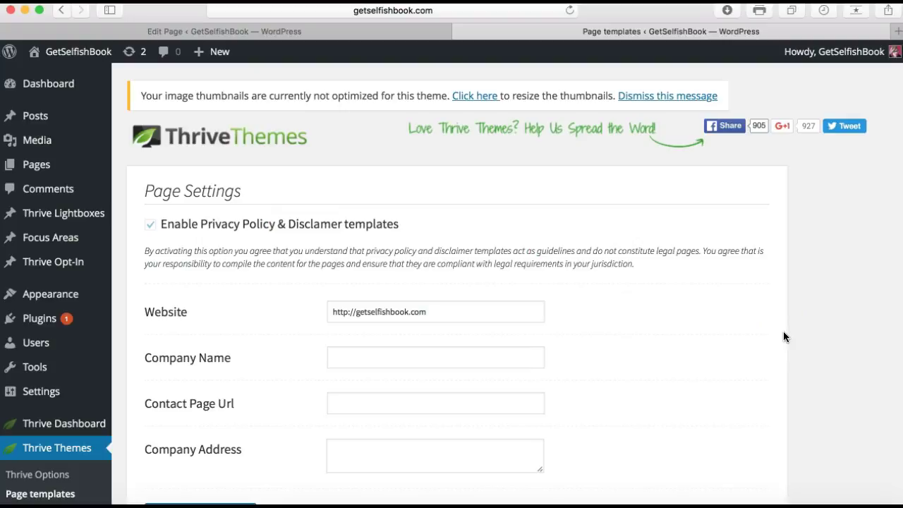
Step: Select all page templates, make them editable with Thrive Content Builder, and generate the selected pages
{"action": "scroll", "coordinate": [784, 336], "scroll_direction": "down", "scroll_amount": 5}
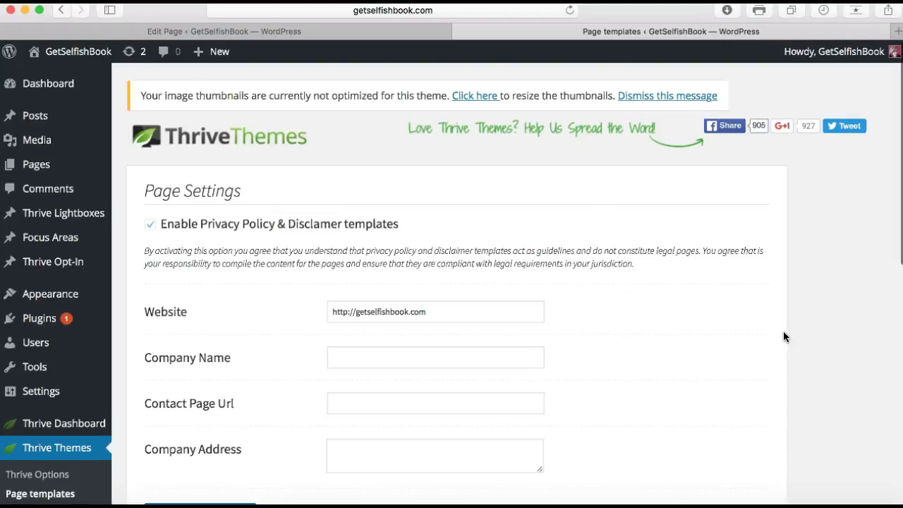
{"action": "scroll", "coordinate": [784, 336], "scroll_direction": "down", "scroll_amount": 8}
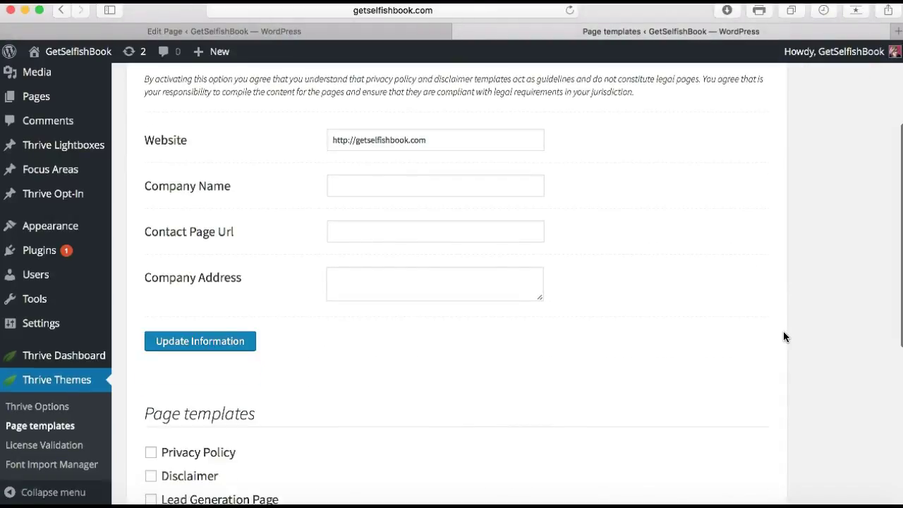
{"action": "scroll", "coordinate": [783, 336], "scroll_direction": "down", "scroll_amount": 1}
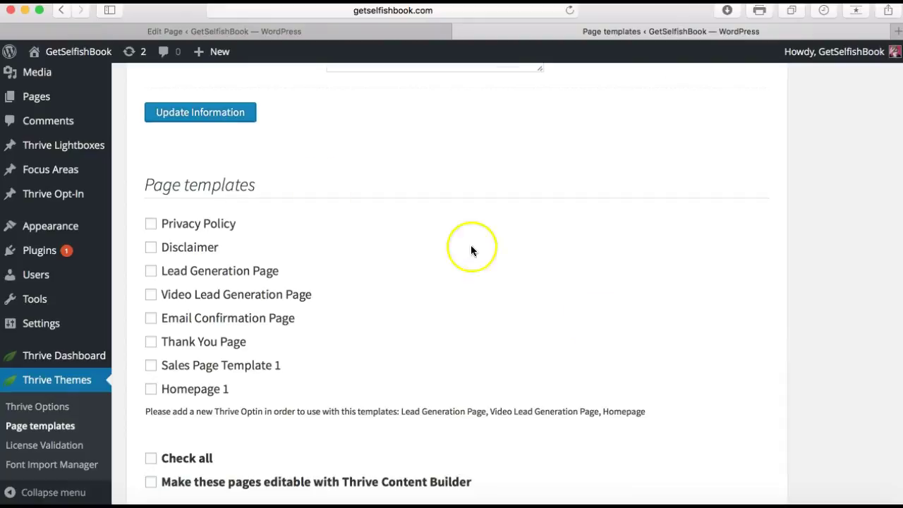
{"action": "left_click", "coordinate": [150, 223]}
{"action": "left_click", "coordinate": [153, 252]}
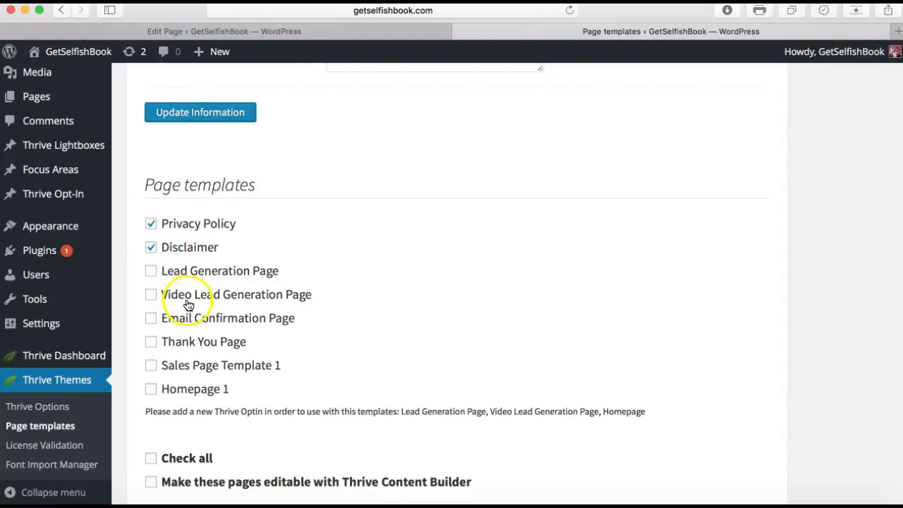
{"action": "left_click", "coordinate": [152, 390]}
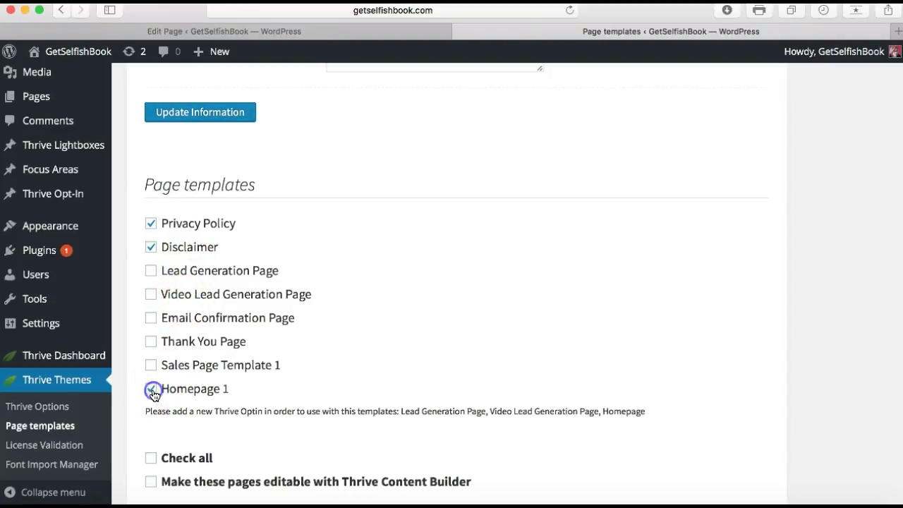
{"action": "left_click", "coordinate": [151, 458]}
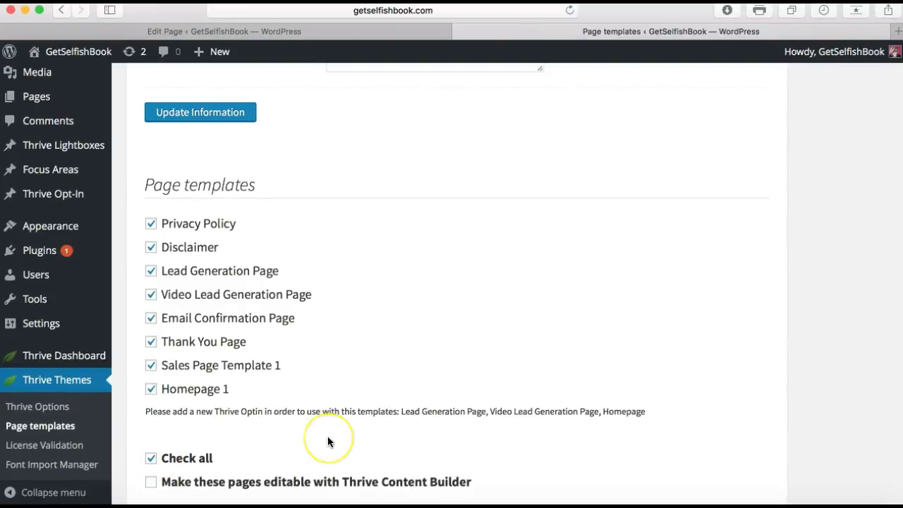
{"action": "scroll", "coordinate": [327, 441], "scroll_direction": "down", "scroll_amount": 2}
{"action": "scroll", "coordinate": [327, 442], "scroll_direction": "down", "scroll_amount": 2}
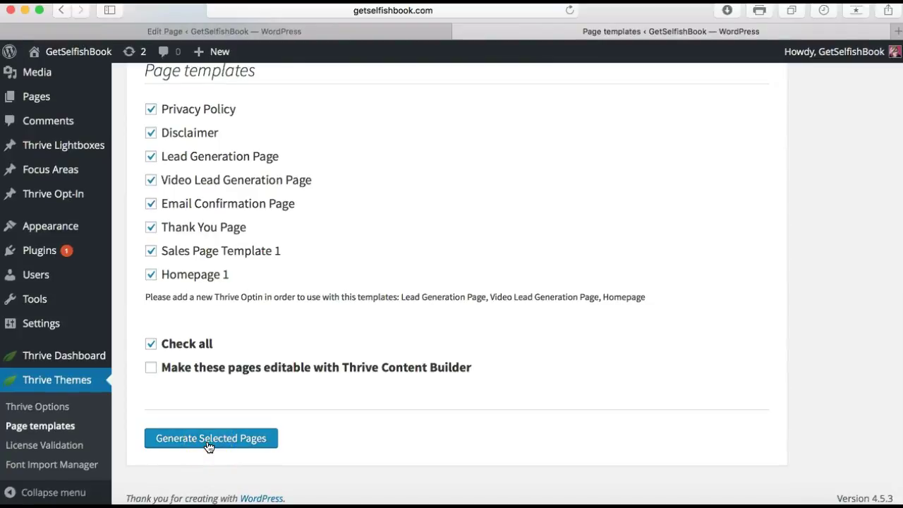
{"action": "left_click", "coordinate": [154, 367]}
{"action": "left_click", "coordinate": [215, 445]}
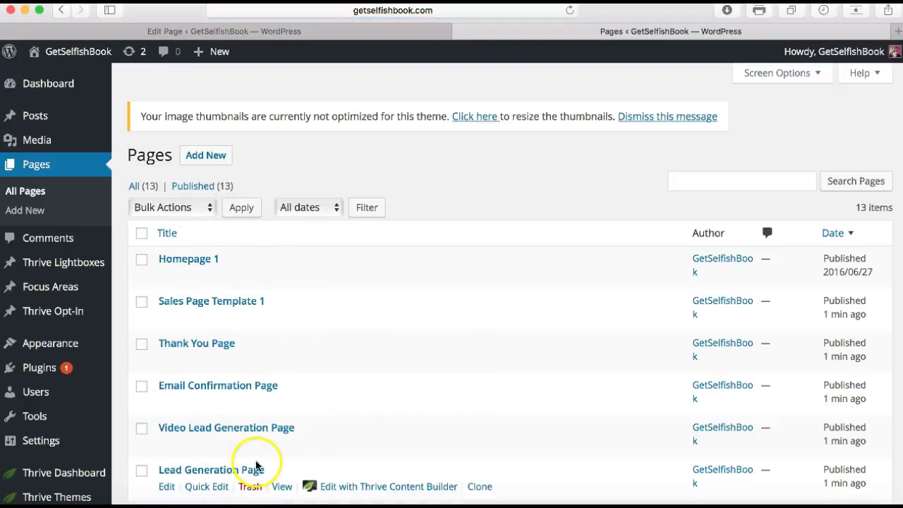
Step: Open the generated Homepage 1 page in Thrive Content Builder
{"action": "left_click", "coordinate": [191, 261]}
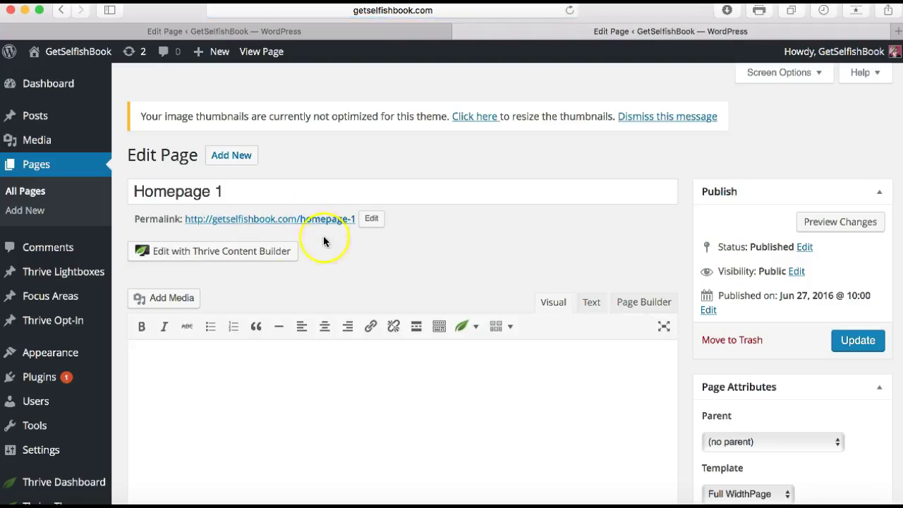
{"action": "left_click", "coordinate": [274, 255]}
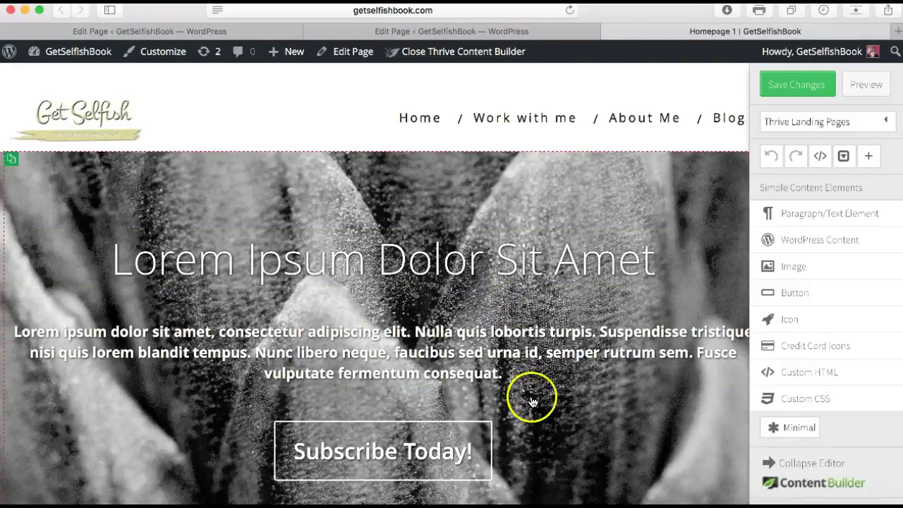
Step: Replace the hero headline with the site owner's full name, capitalized, followed by "Rocks!", and save the page changes
{"action": "left_click", "coordinate": [455, 265]}
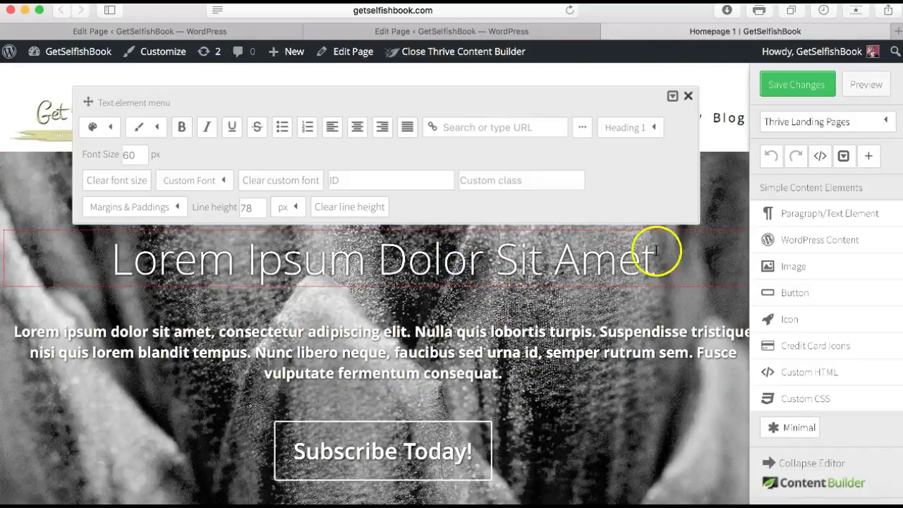
{"action": "left_click_drag", "start_coordinate": [663, 254], "coordinate": [97, 245]}
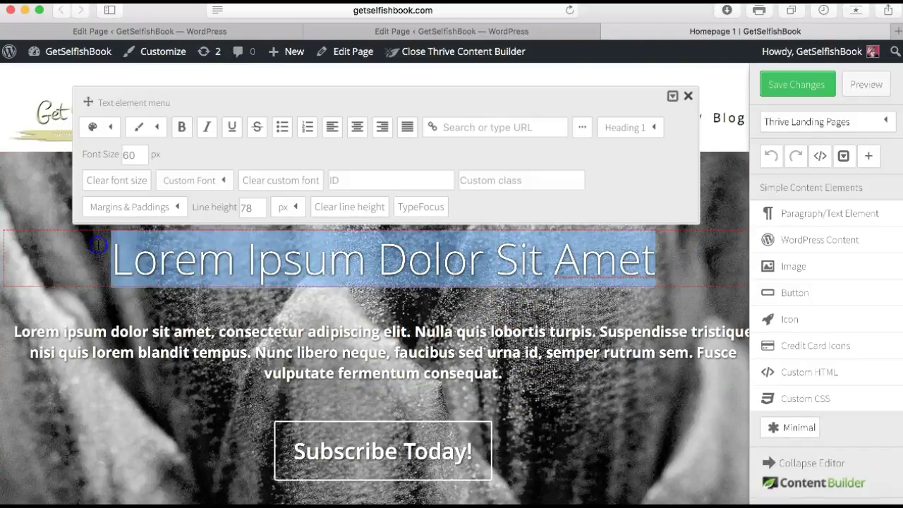
{"action": "type", "text": "Joanna hunter Rocks"}
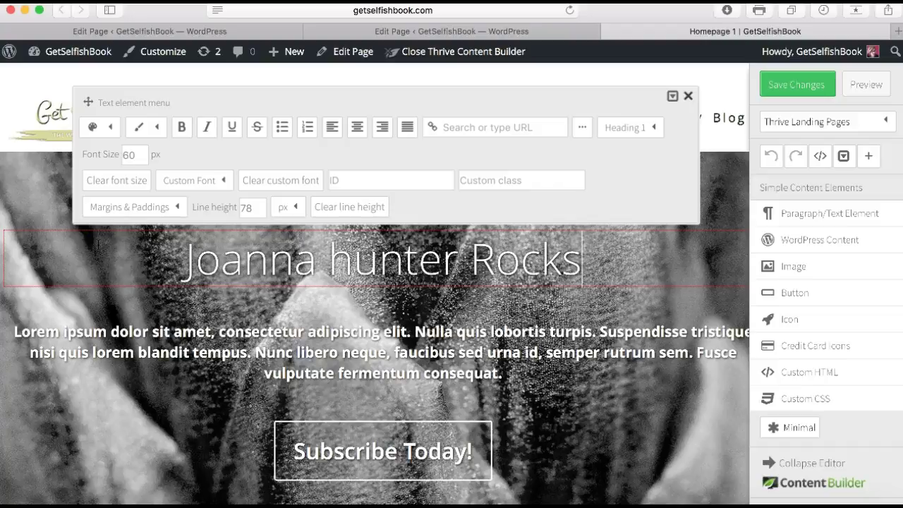
{"action": "type", "text": "!"}
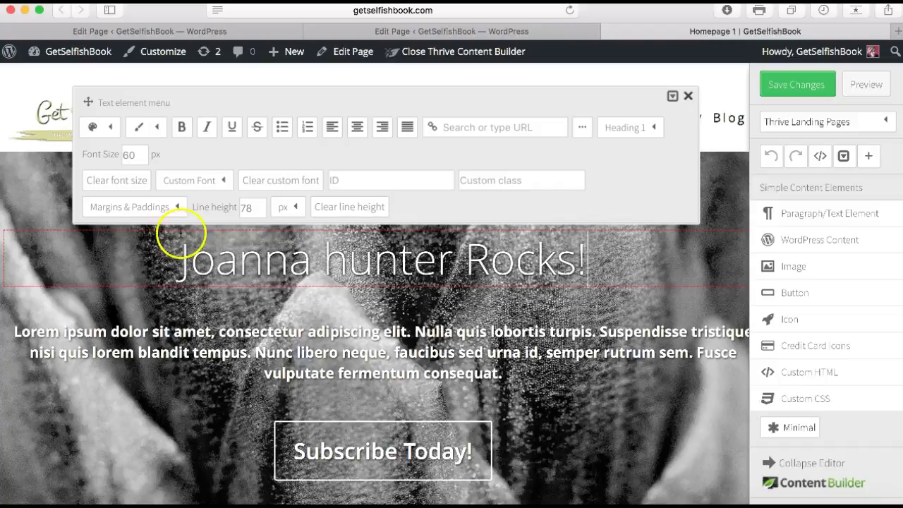
{"action": "left_click_drag", "start_coordinate": [345, 268], "coordinate": [334, 265]}
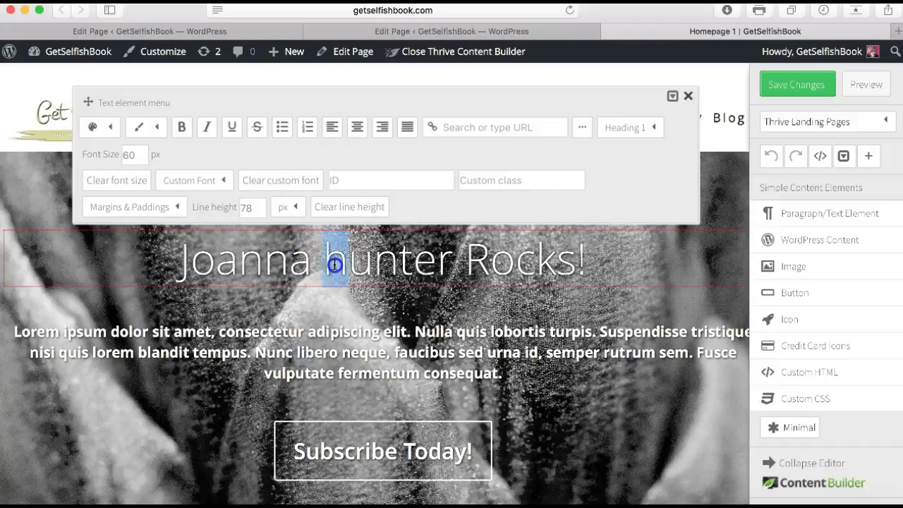
{"action": "type", "text": "H"}
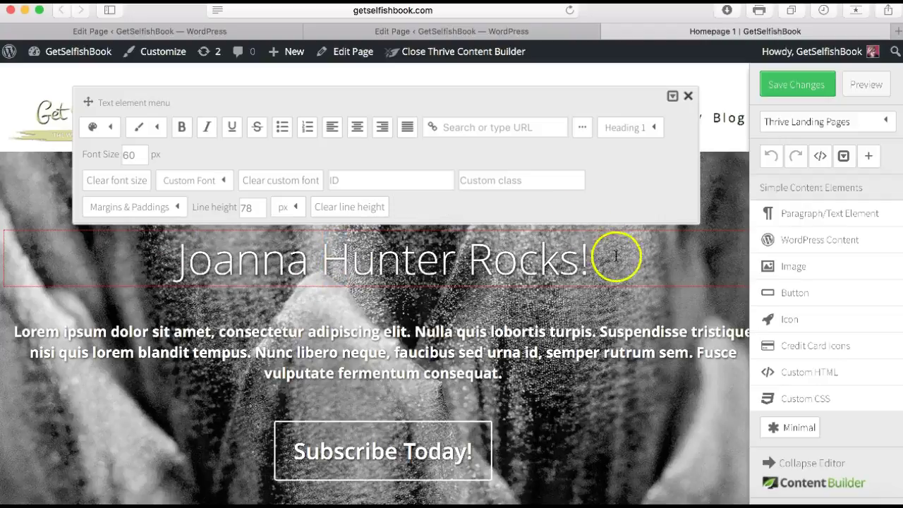
{"action": "left_click", "coordinate": [779, 85]}
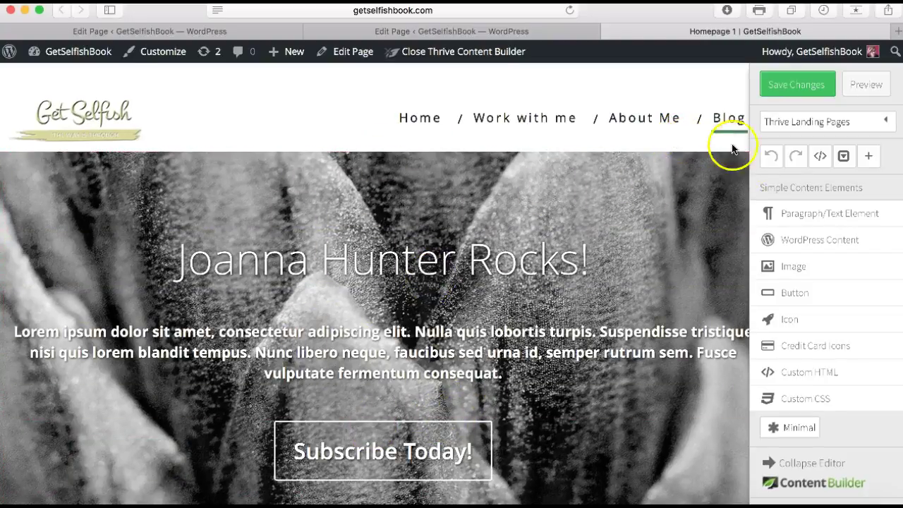
Step: Examine the remaining sections of Homepage 1 down to the call to action and its social follow icons
{"action": "scroll", "coordinate": [697, 317], "scroll_direction": "down", "scroll_amount": 10}
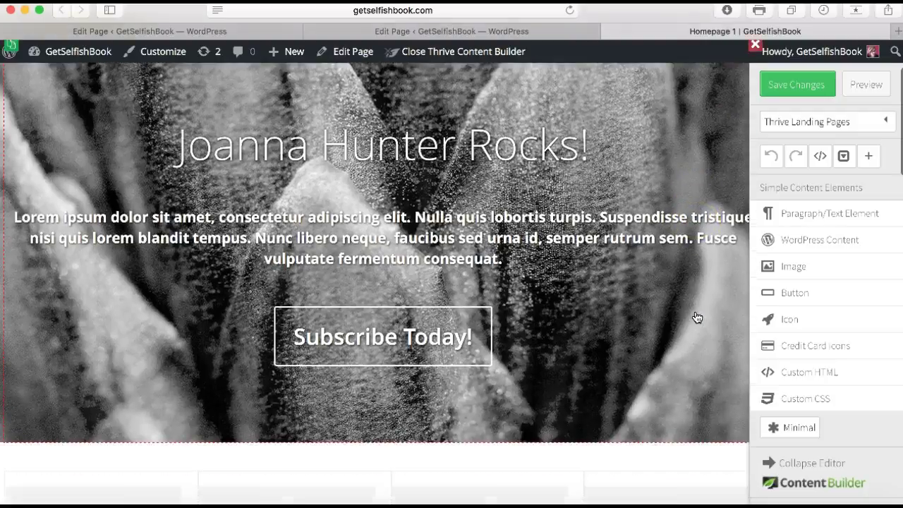
{"action": "scroll", "coordinate": [696, 317], "scroll_direction": "down", "scroll_amount": 8}
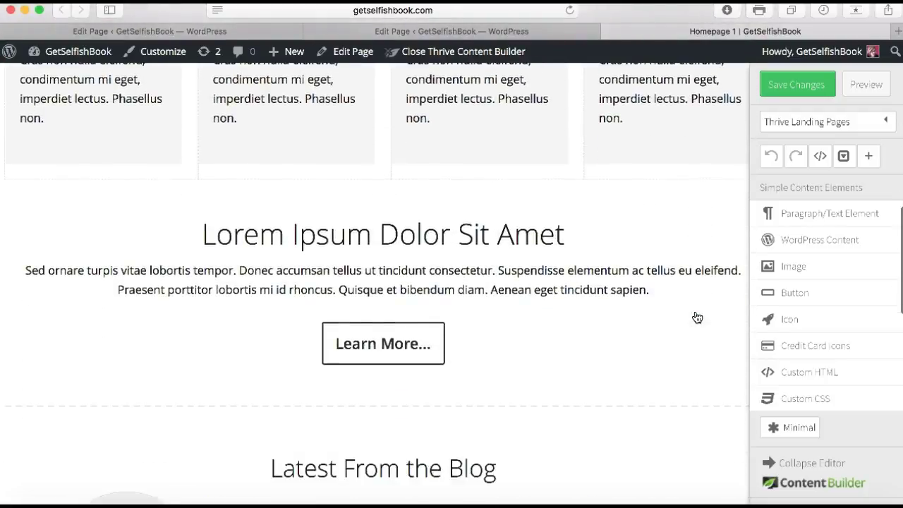
{"action": "scroll", "coordinate": [696, 316], "scroll_direction": "down", "scroll_amount": 8}
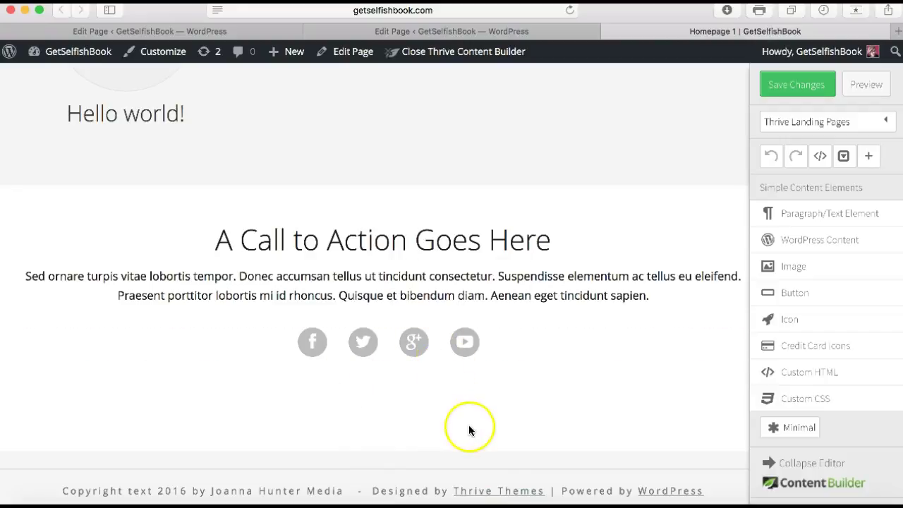
{"action": "mouse_move", "coordinate": [299, 347]}
{"action": "mouse_move", "coordinate": [407, 347]}
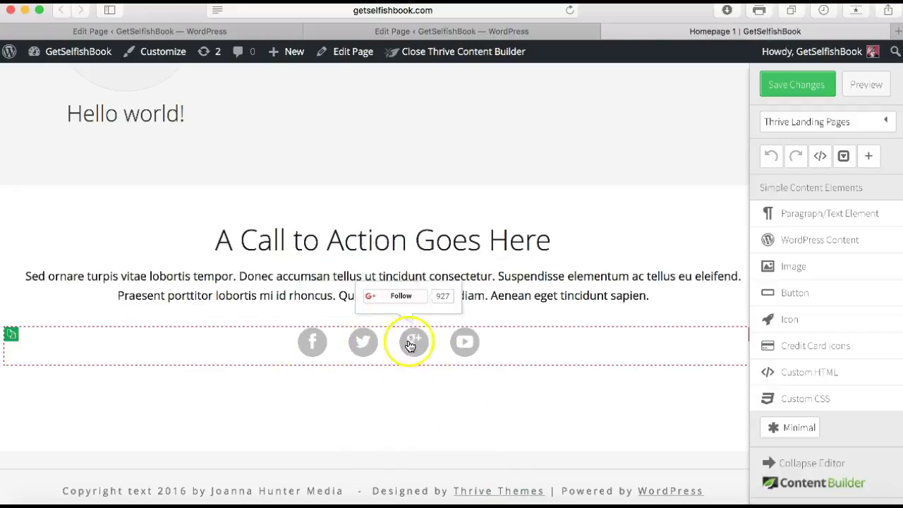
{"action": "mouse_move", "coordinate": [468, 351]}
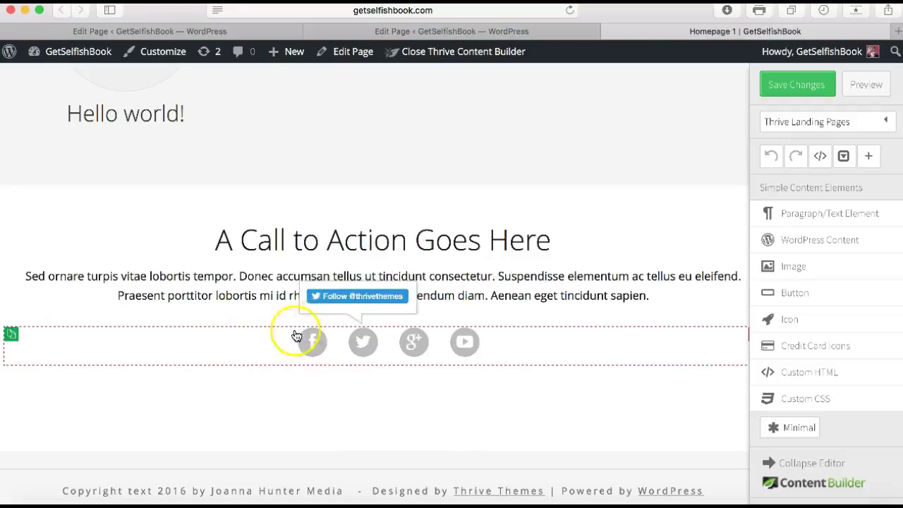
{"action": "mouse_move", "coordinate": [364, 352]}
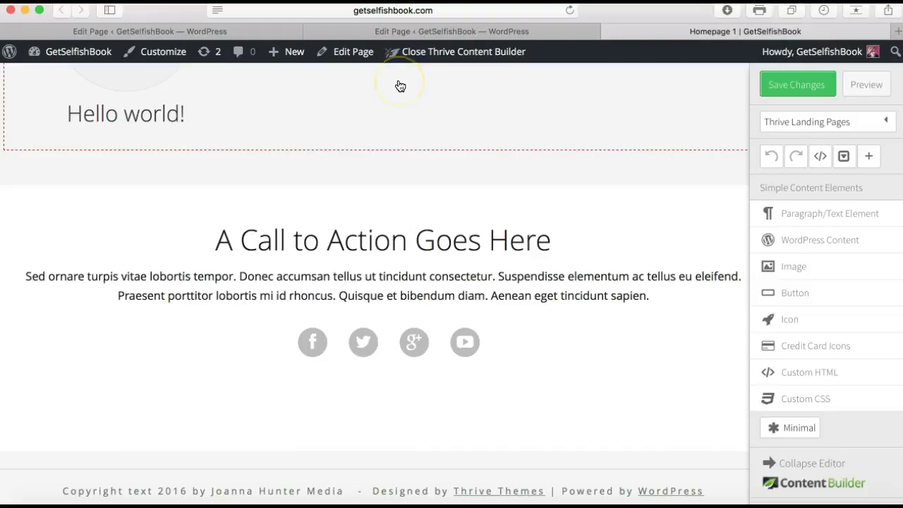
Step: Return to the WordPress dashboard and open the Thrive Themes settings
{"action": "left_click", "coordinate": [78, 57]}
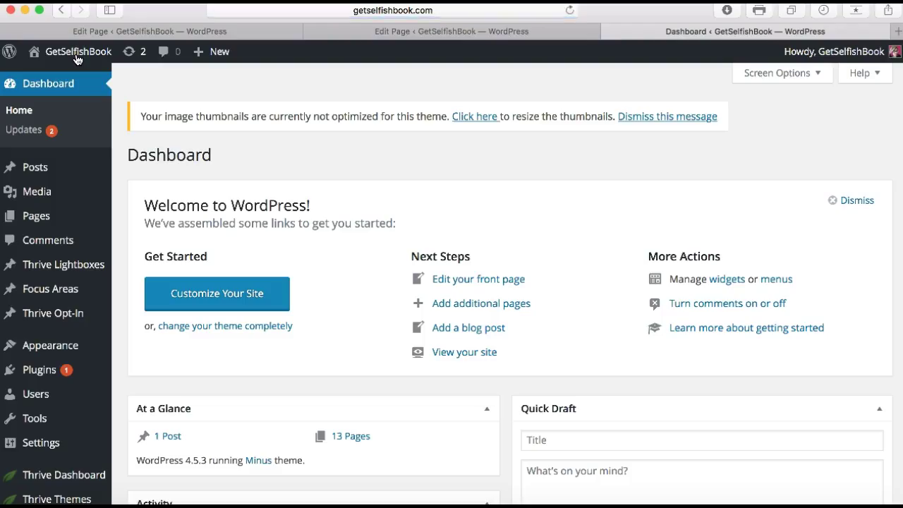
{"action": "mouse_move", "coordinate": [46, 501]}
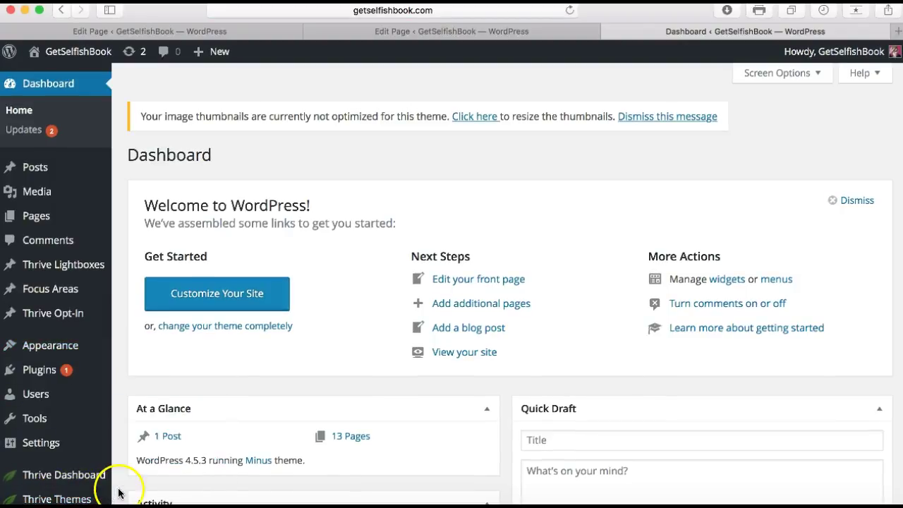
{"action": "left_click", "coordinate": [74, 499]}
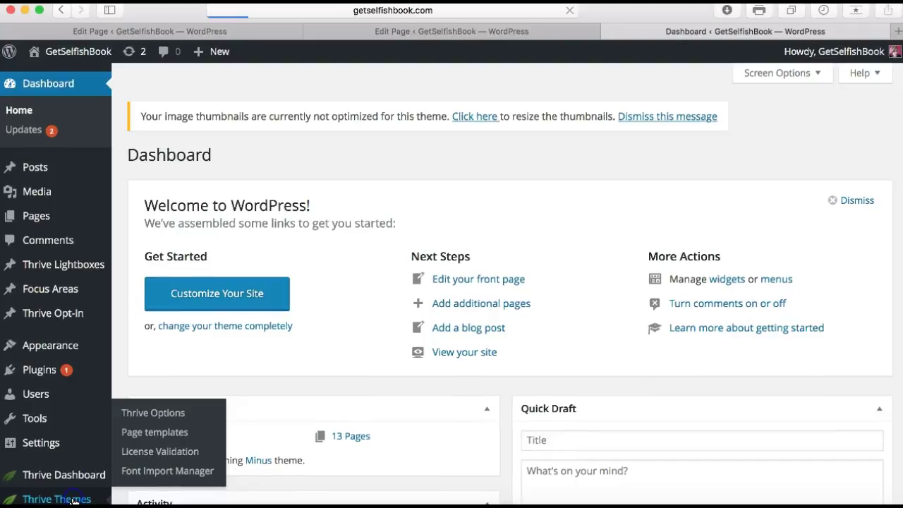